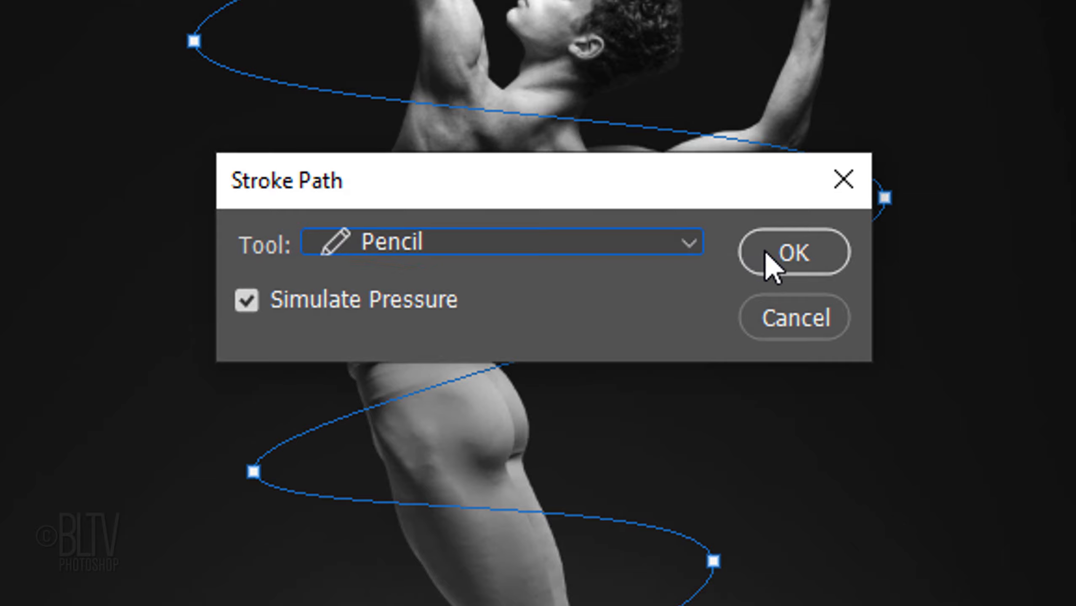
- Stroke the spiral path with the Pencil using simulated pressure, and hide the path outline
{"action": "left_click", "coordinate": [791, 257]}
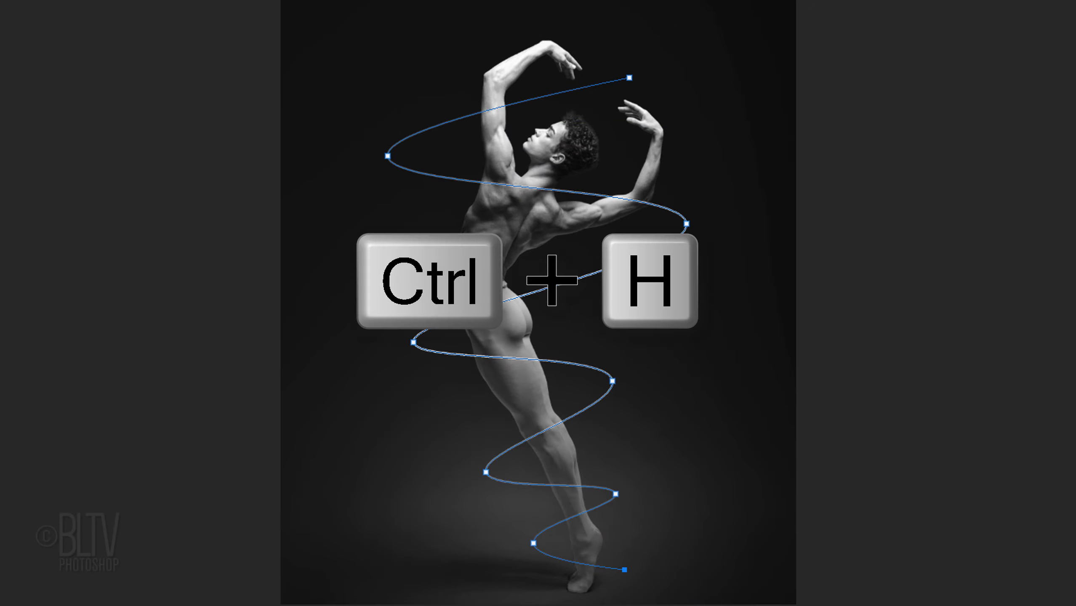
{"action": "key", "text": "ctrl+h"}
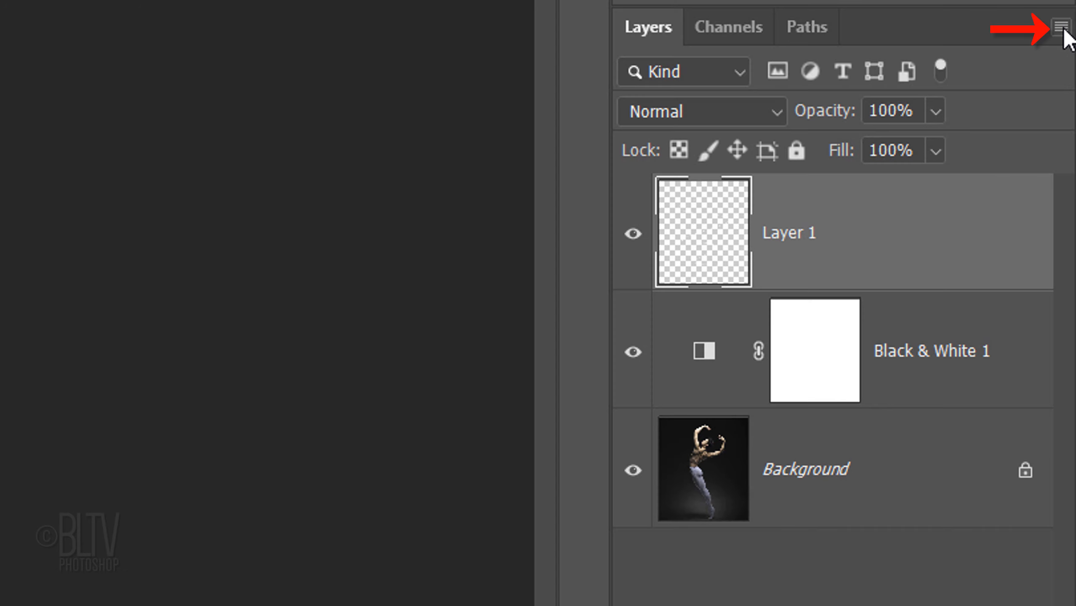
- Convert Layer 1, which holds the stroked spiral, to a Smart Object
{"action": "left_click", "coordinate": [1062, 28]}
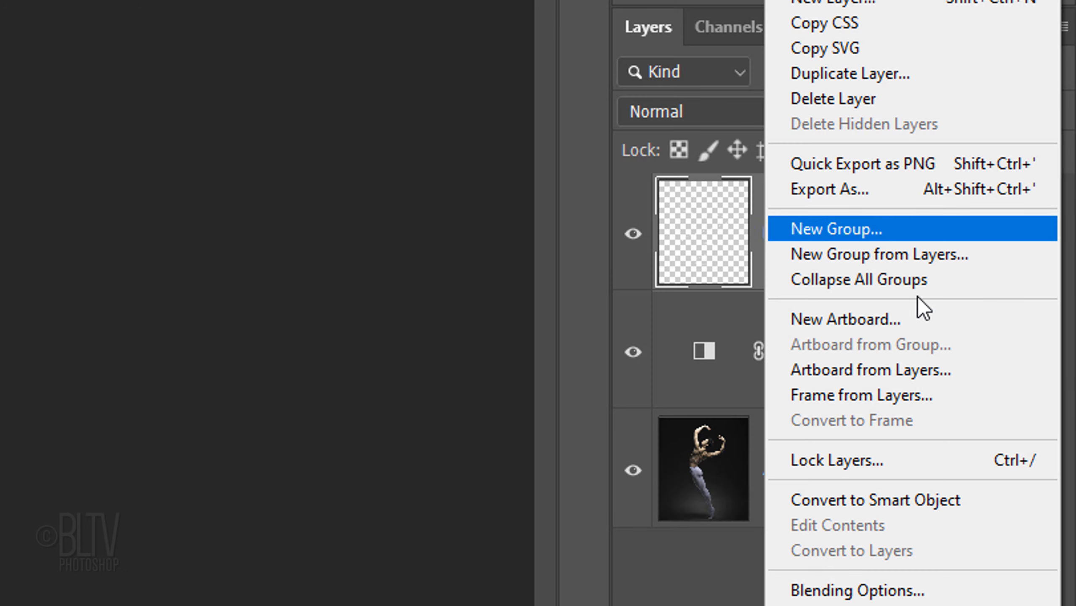
{"action": "left_click", "coordinate": [878, 503]}
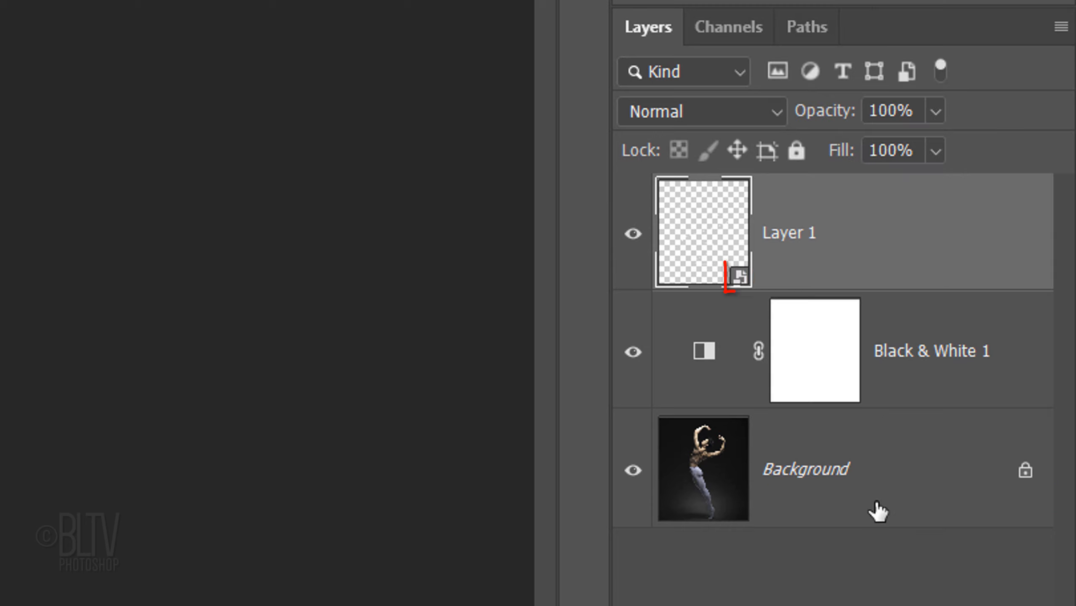
- Add an Outer Glow layer style to Layer 1 with the glow color 0101ff
{"action": "double_click", "coordinate": [877, 236]}
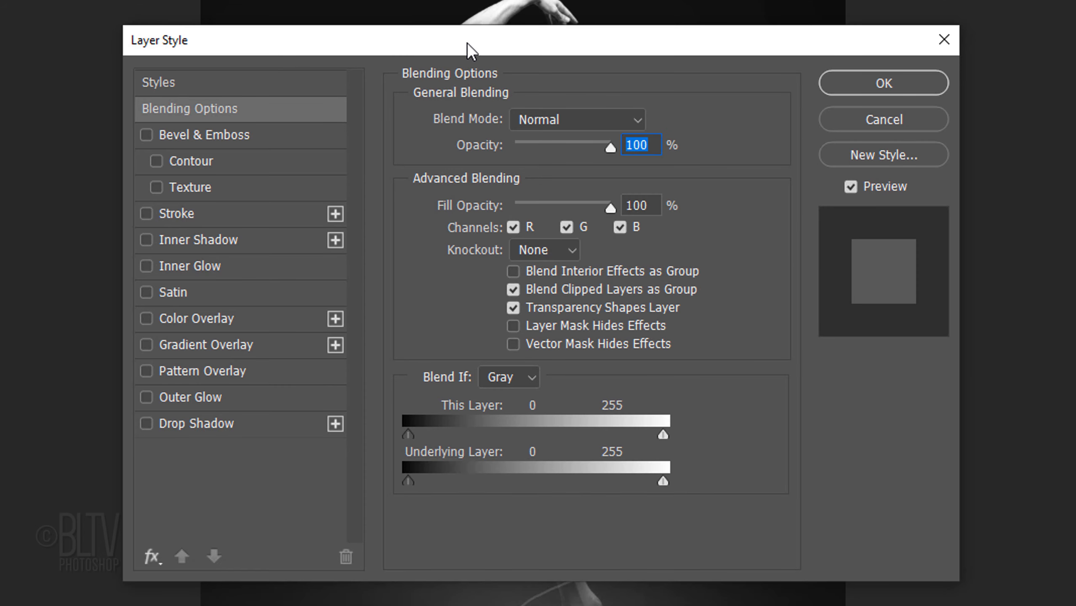
{"action": "left_click_drag", "start_coordinate": [469, 43], "coordinate": [827, 60]}
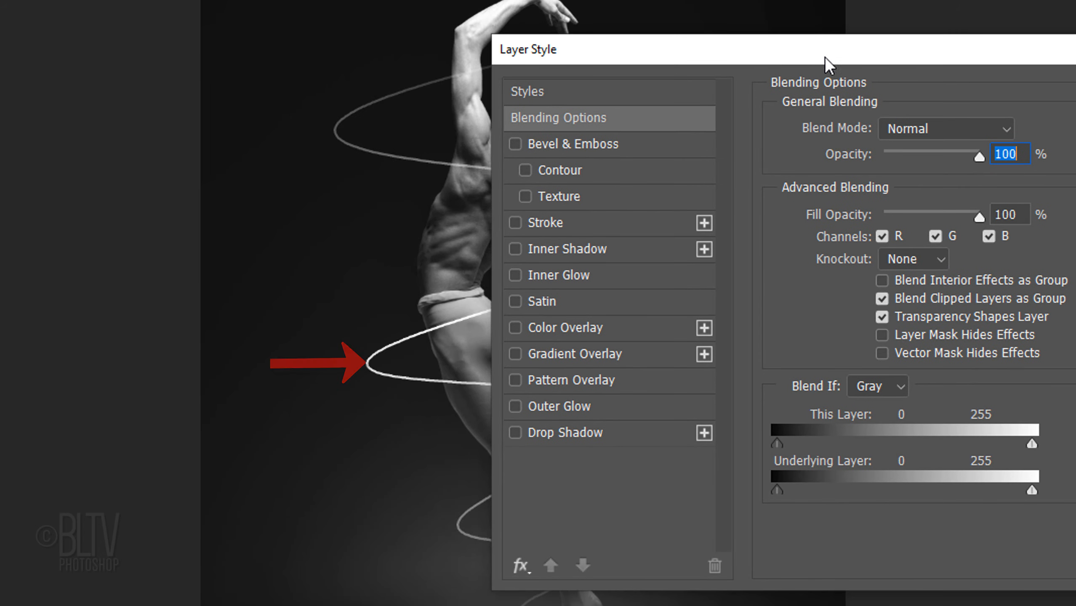
{"action": "left_click", "coordinate": [552, 407]}
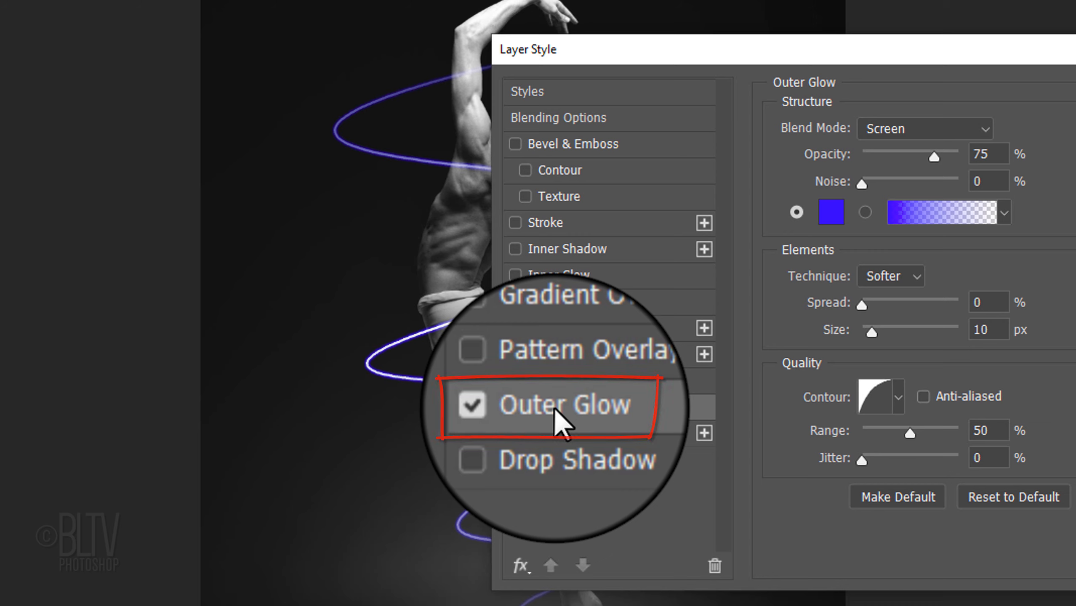
{"action": "left_click", "coordinate": [831, 212]}
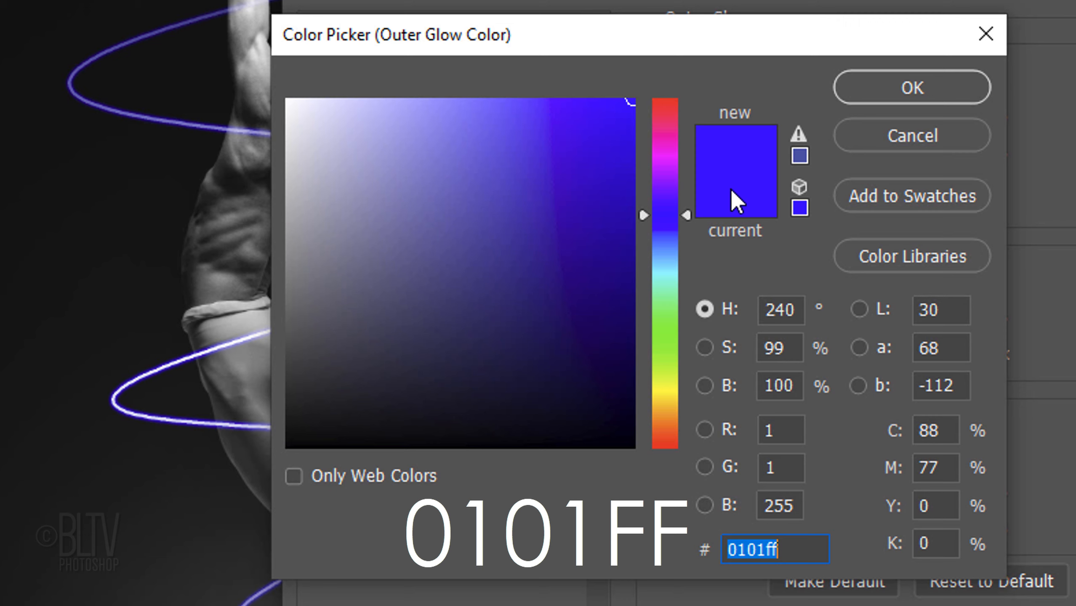
{"action": "left_click", "coordinate": [896, 95]}
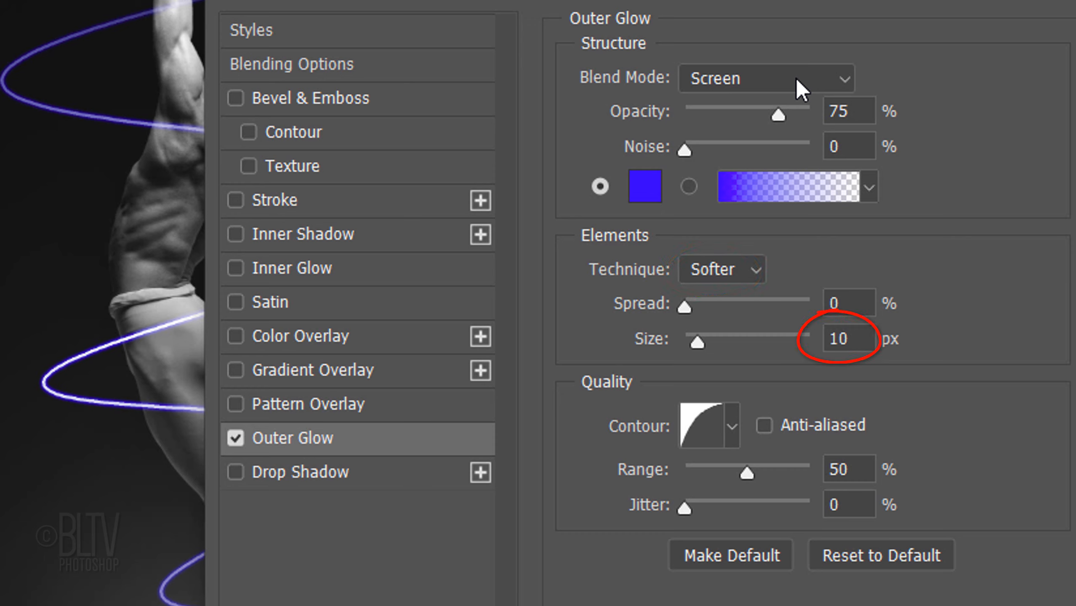
- Set the Outer Glow's contour to Half Round and apply the layer style to Layer 1
{"action": "left_click", "coordinate": [732, 426]}
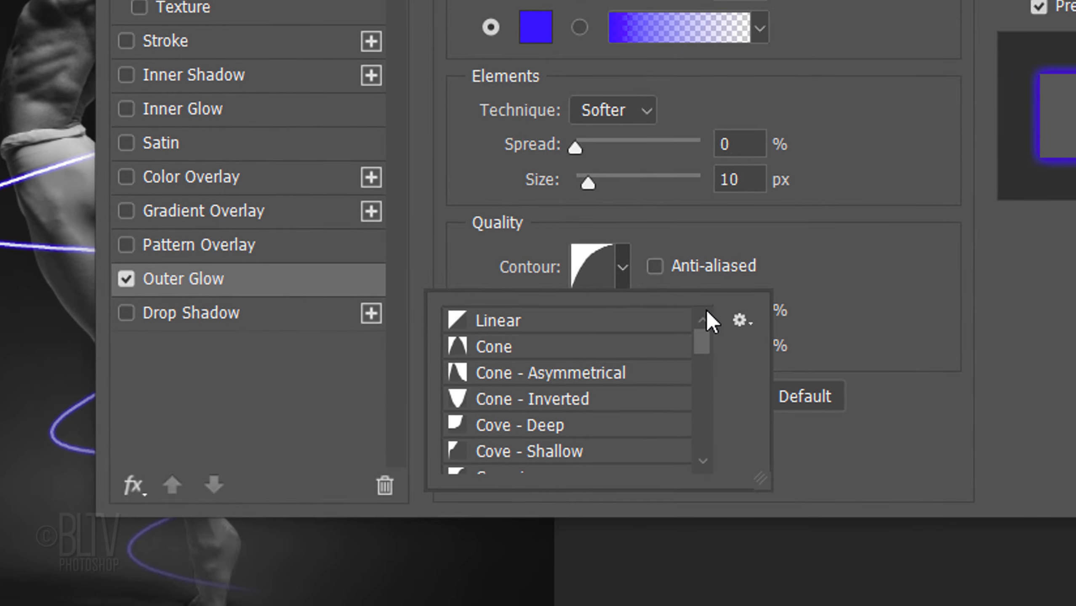
{"action": "left_click", "coordinate": [741, 321]}
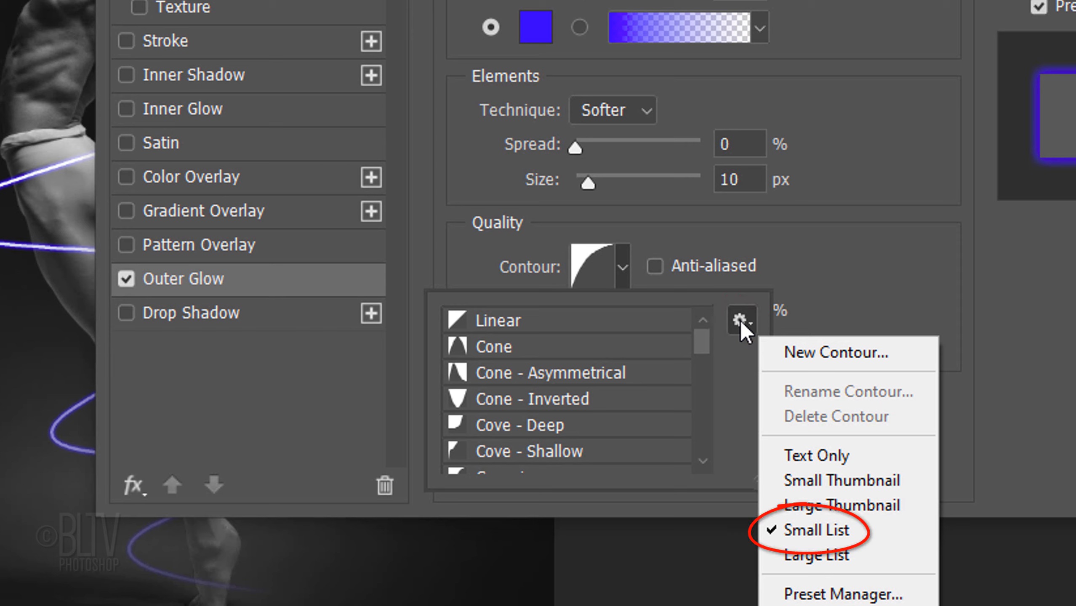
{"action": "left_click", "coordinate": [740, 320]}
{"action": "left_click_drag", "start_coordinate": [699, 336], "coordinate": [696, 366]}
{"action": "left_click", "coordinate": [528, 352]}
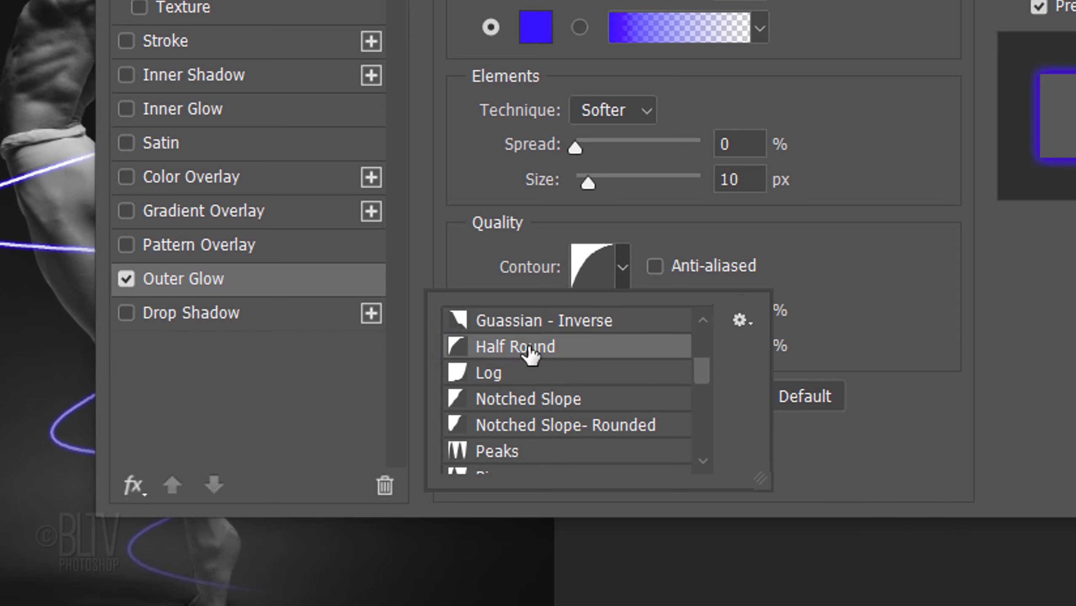
{"action": "left_click", "coordinate": [837, 273]}
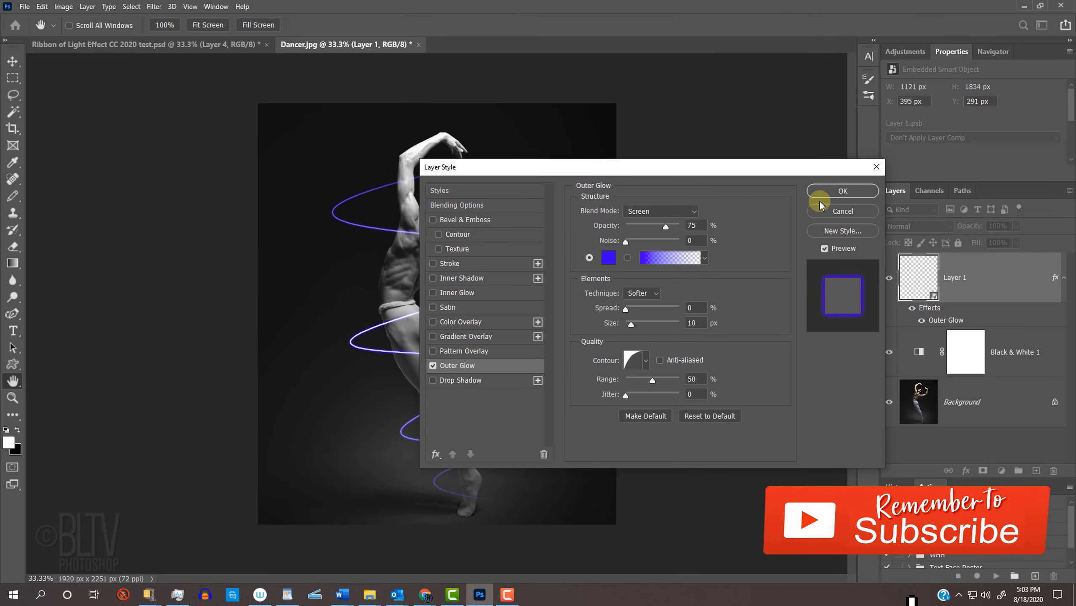
{"action": "left_click", "coordinate": [831, 190]}
- Apply a Gaussian Blur with a radius of 3 pixels to Layer 1
{"action": "key", "text": "p"}
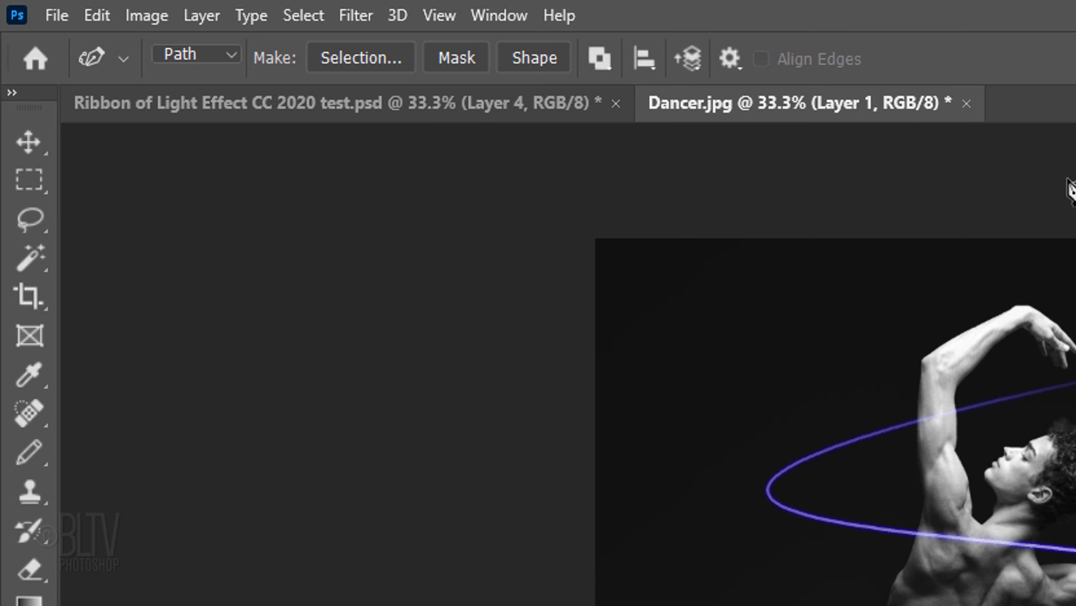
{"action": "left_click", "coordinate": [369, 17]}
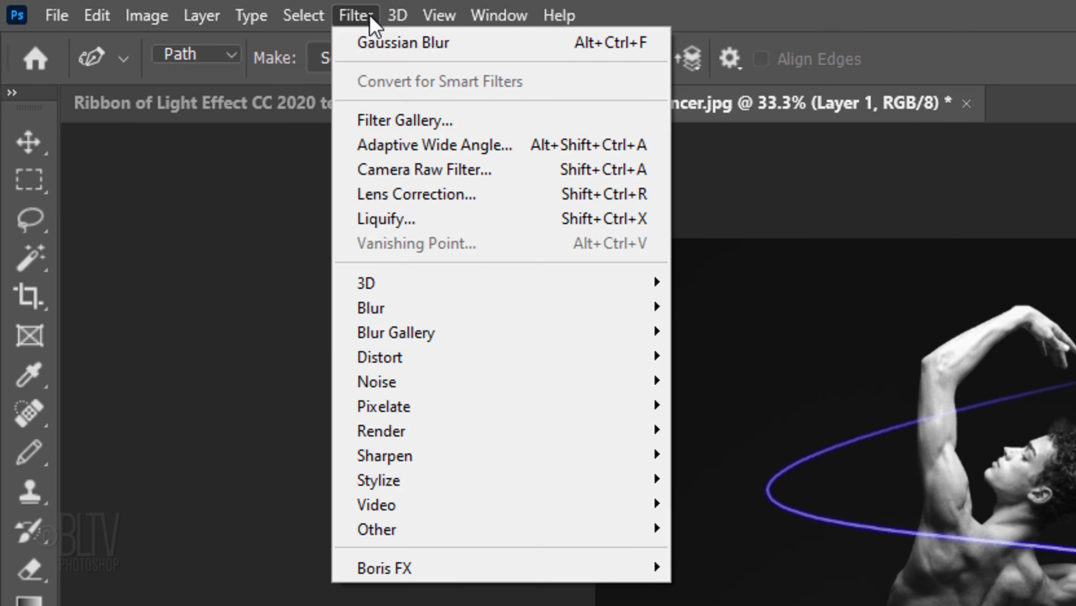
{"action": "mouse_move", "coordinate": [391, 311]}
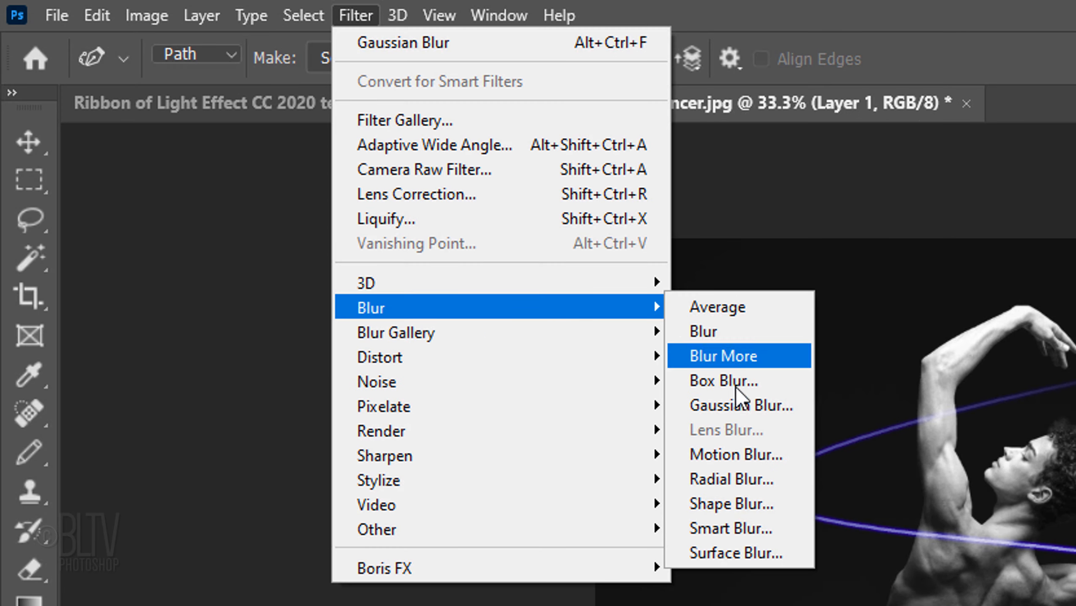
{"action": "left_click", "coordinate": [721, 407]}
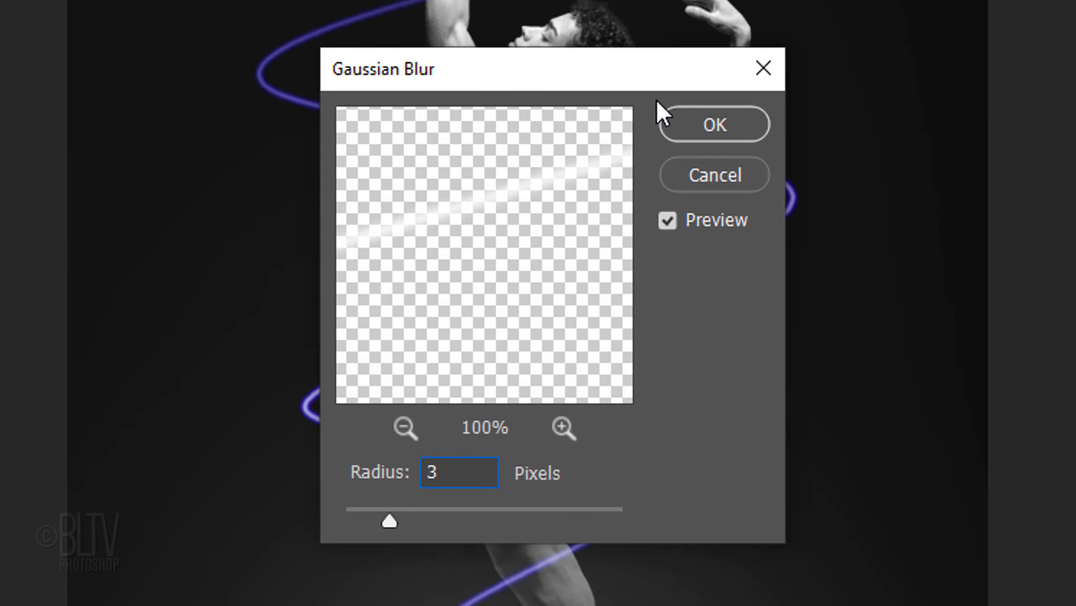
{"action": "left_click", "coordinate": [703, 127]}
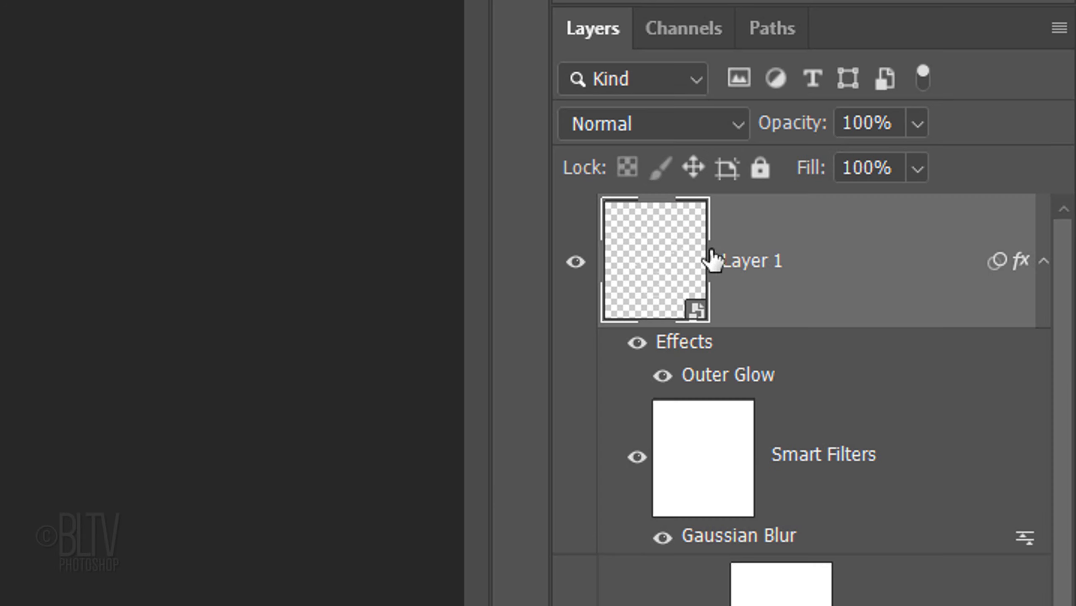
- Collapse the list of effects under Layer 1 and duplicate the layer
{"action": "left_click", "coordinate": [1042, 263]}
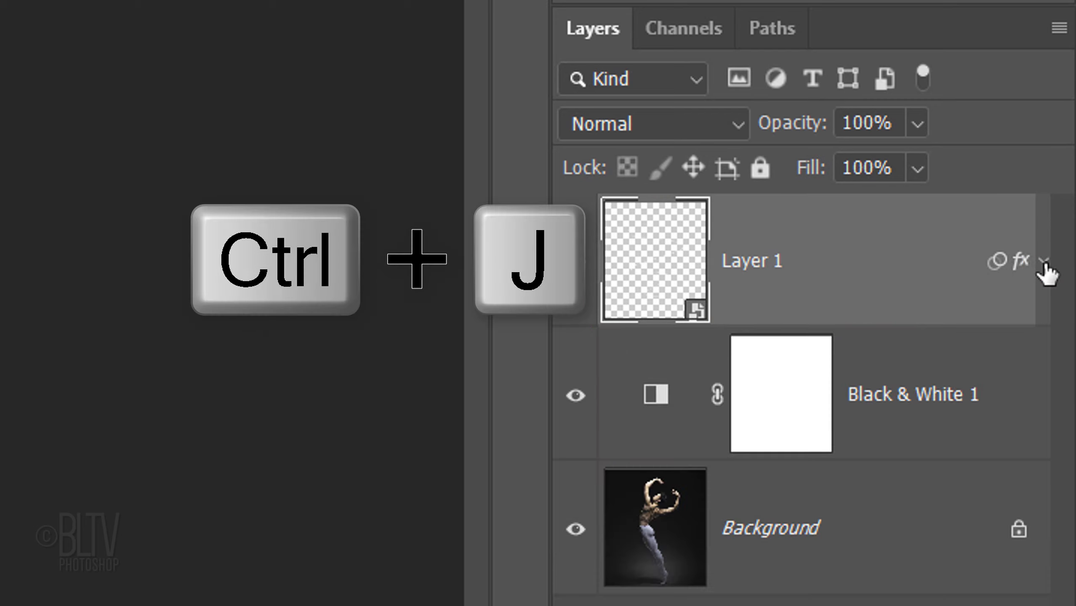
{"action": "key", "text": "ctrl+j"}
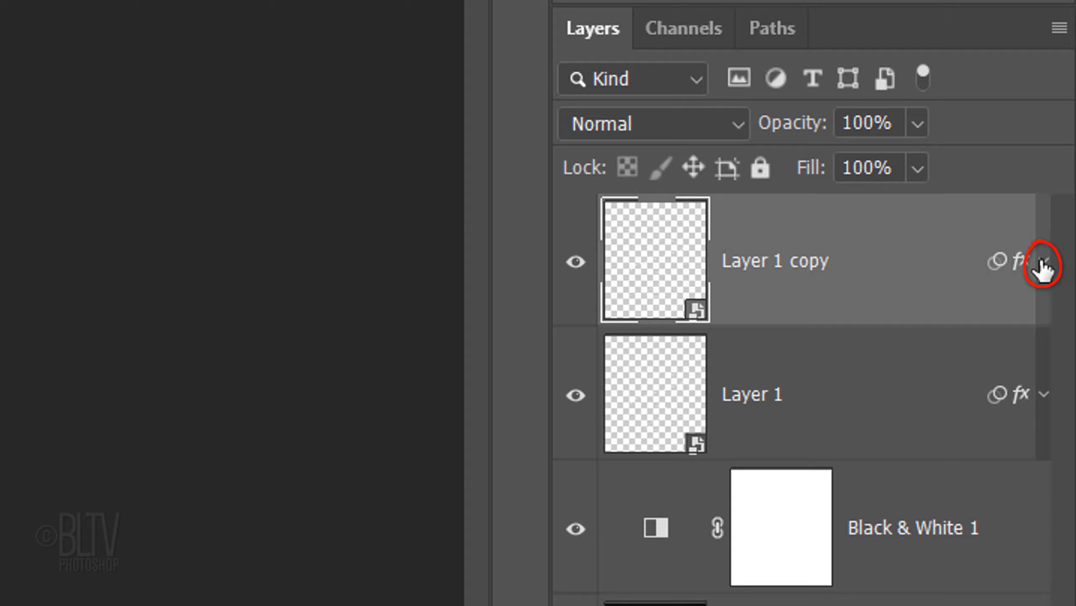
- Set the Gaussian Blur radius of Layer 1 copy to 10 pixels and collapse its effects list
{"action": "left_click", "coordinate": [1043, 263]}
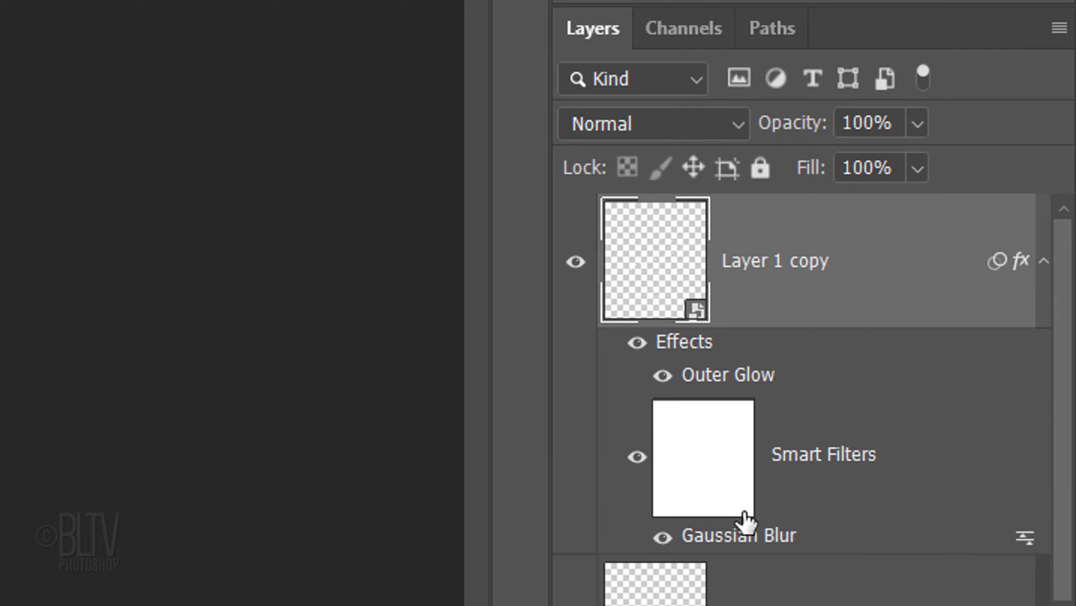
{"action": "double_click", "coordinate": [729, 537]}
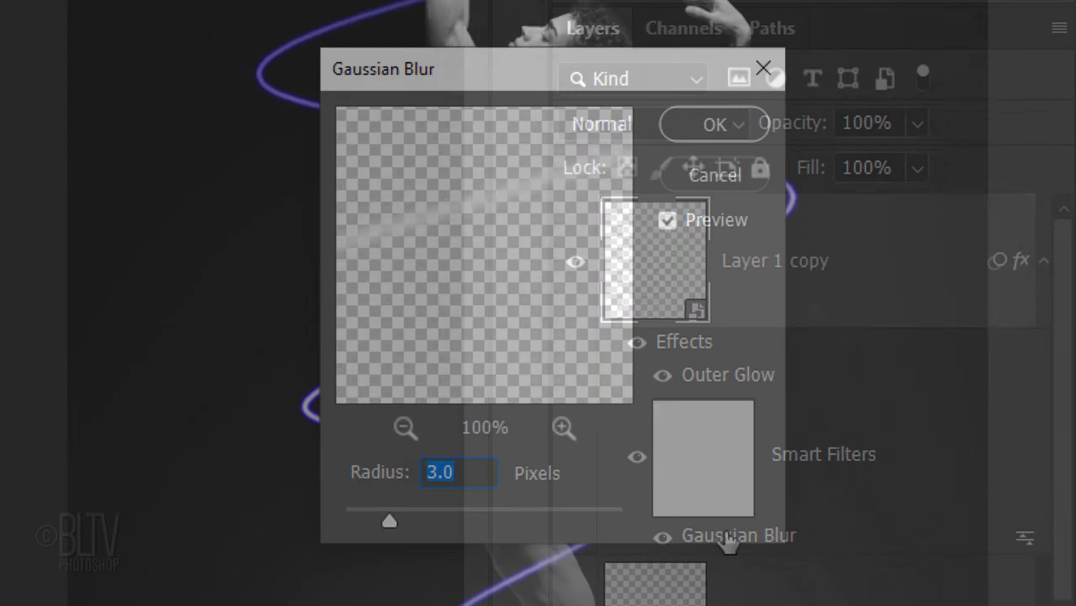
{"action": "type", "text": "10"}
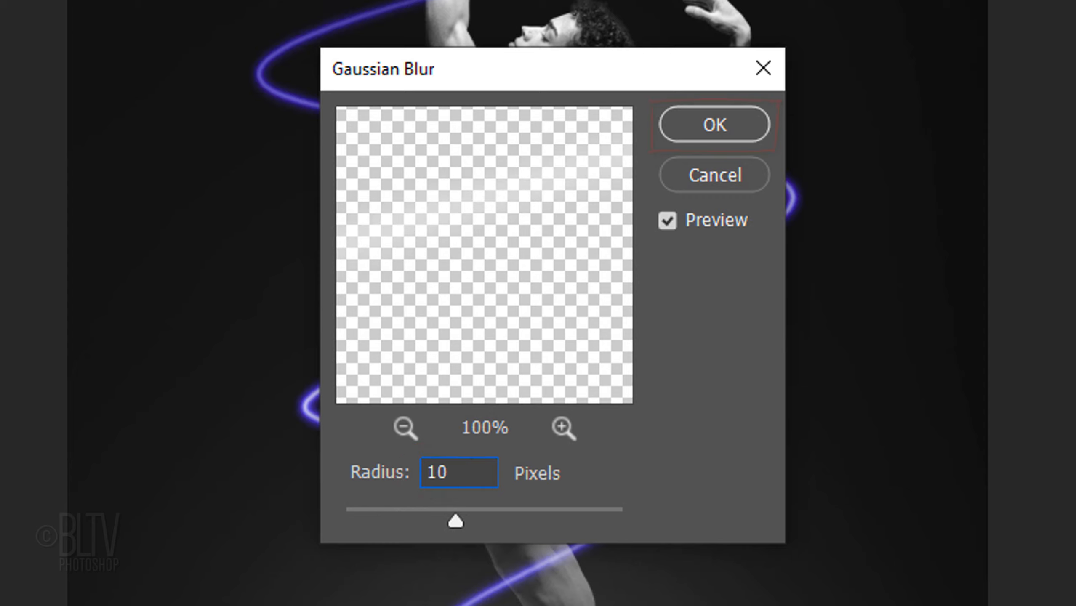
{"action": "key", "text": "Return"}
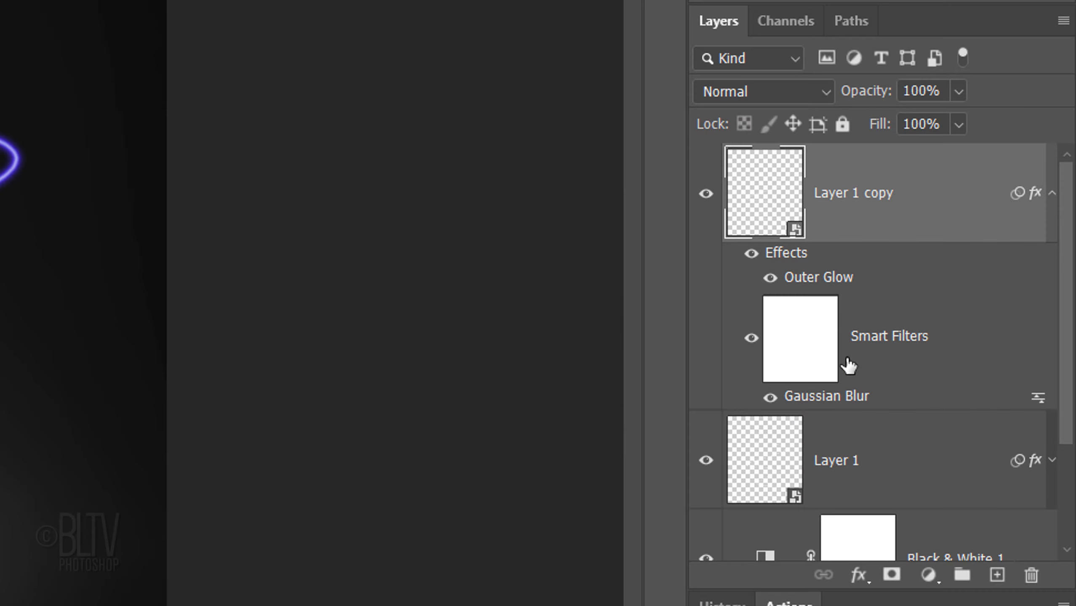
{"action": "left_click", "coordinate": [1051, 195]}
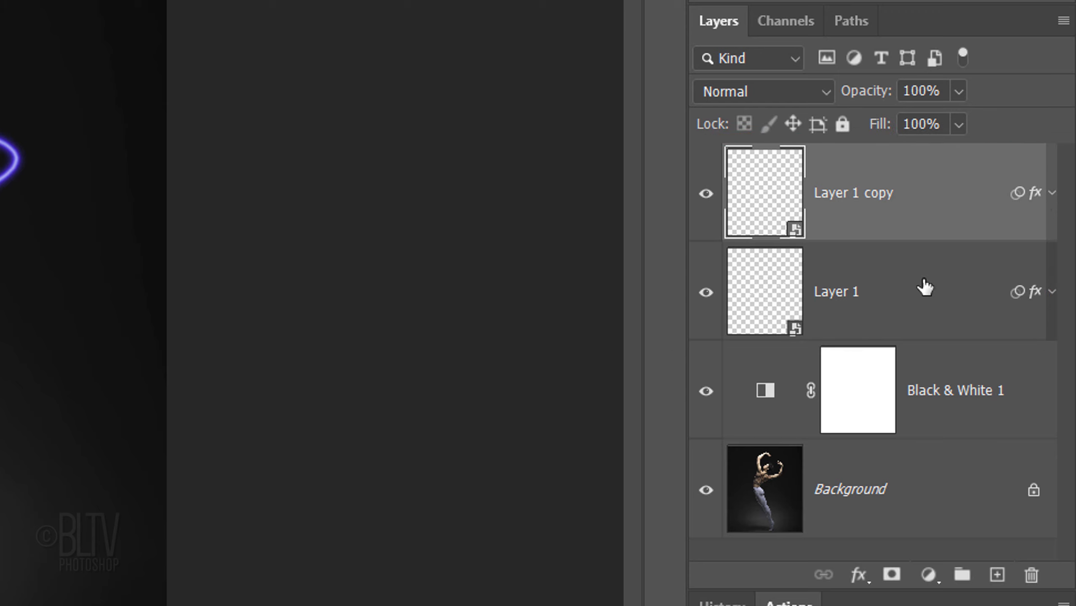
- Combine Layer 1 and Layer 1 copy into one Smart Object and set its blend mode to Screen
{"action": "left_click", "coordinate": [903, 298], "text": "shift"}
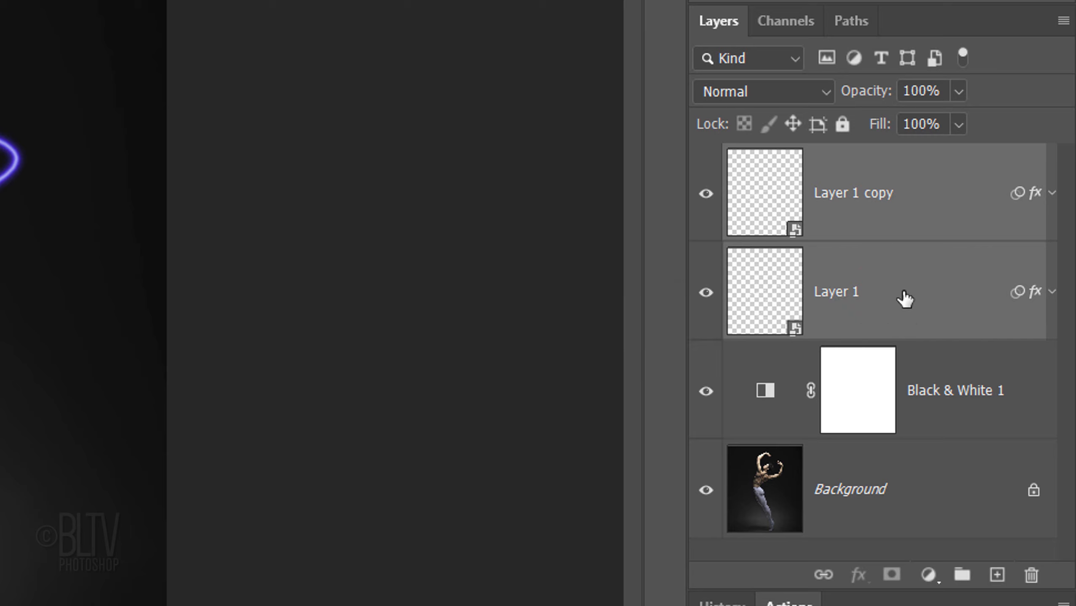
{"action": "left_click", "coordinate": [1063, 21]}
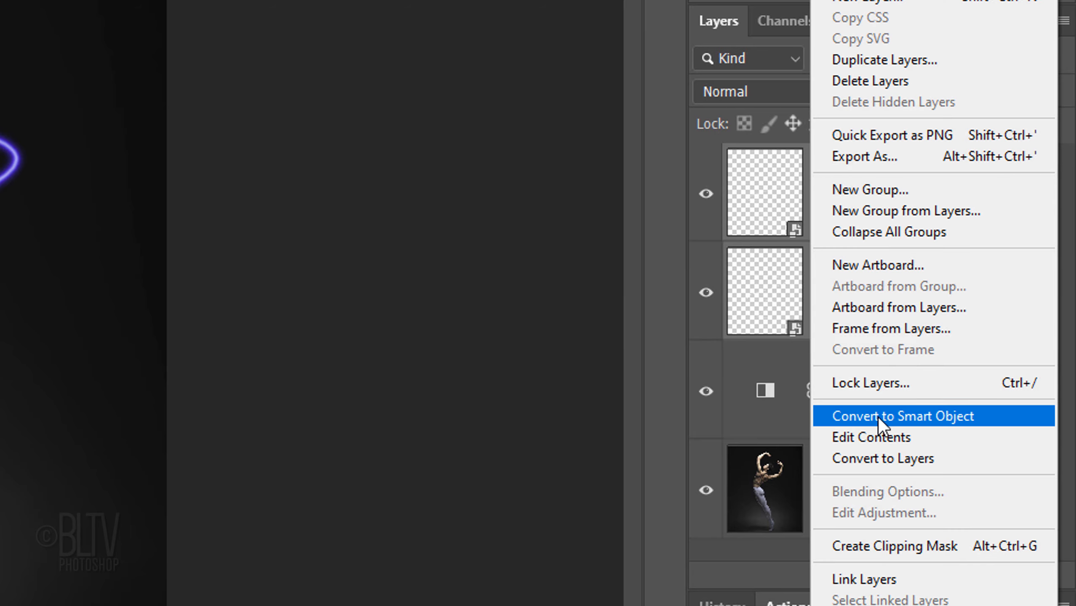
{"action": "left_click", "coordinate": [878, 418]}
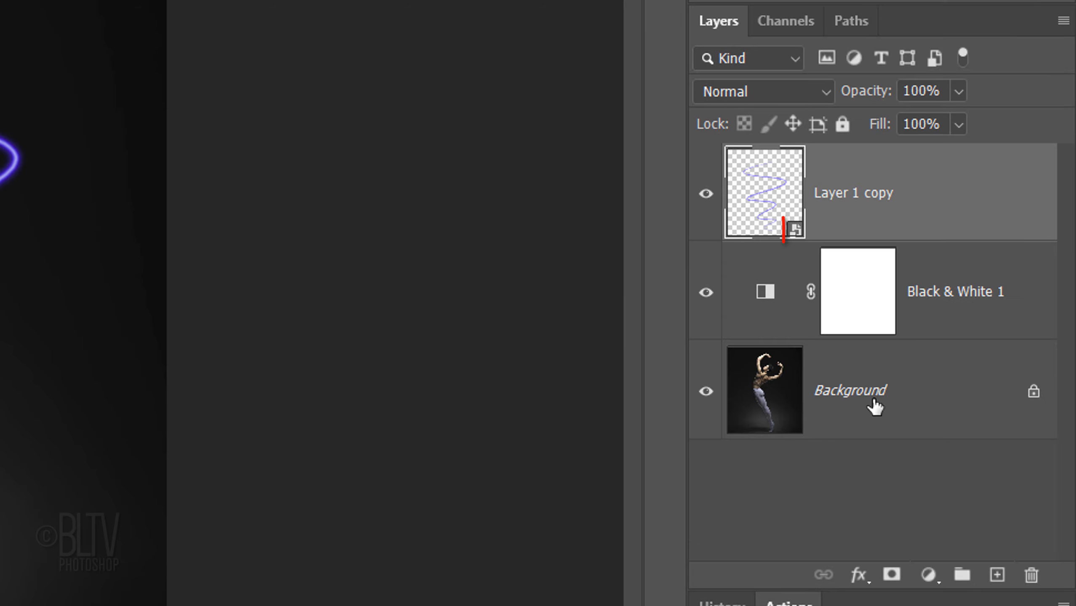
{"action": "left_click", "coordinate": [764, 91]}
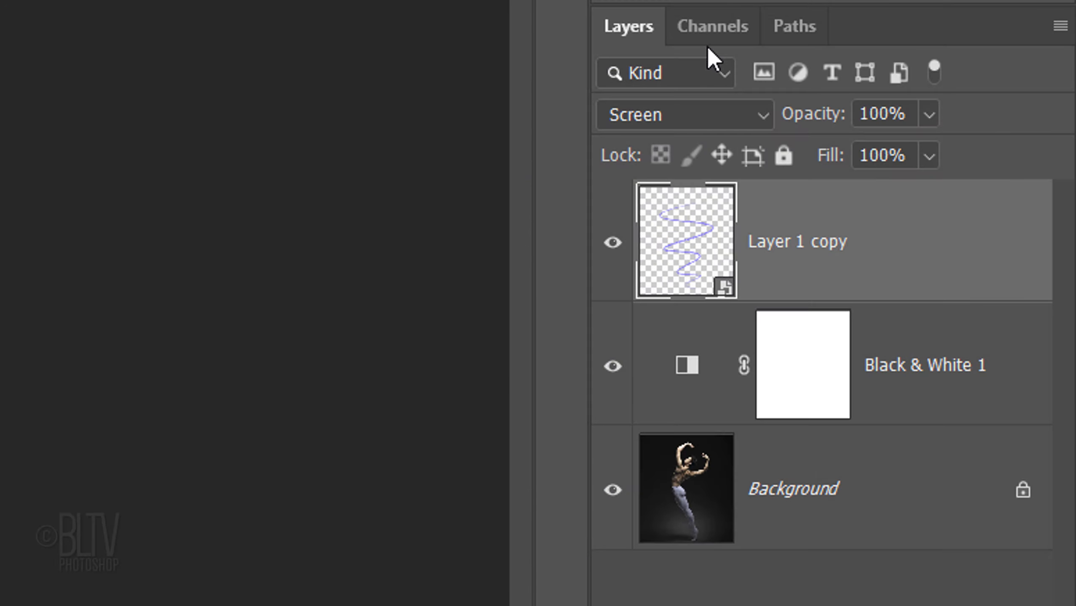
- Load the Alpha 1 channel as a selection and add an inverted layer mask from it to Layer 1 copy
{"action": "left_click", "coordinate": [707, 34]}
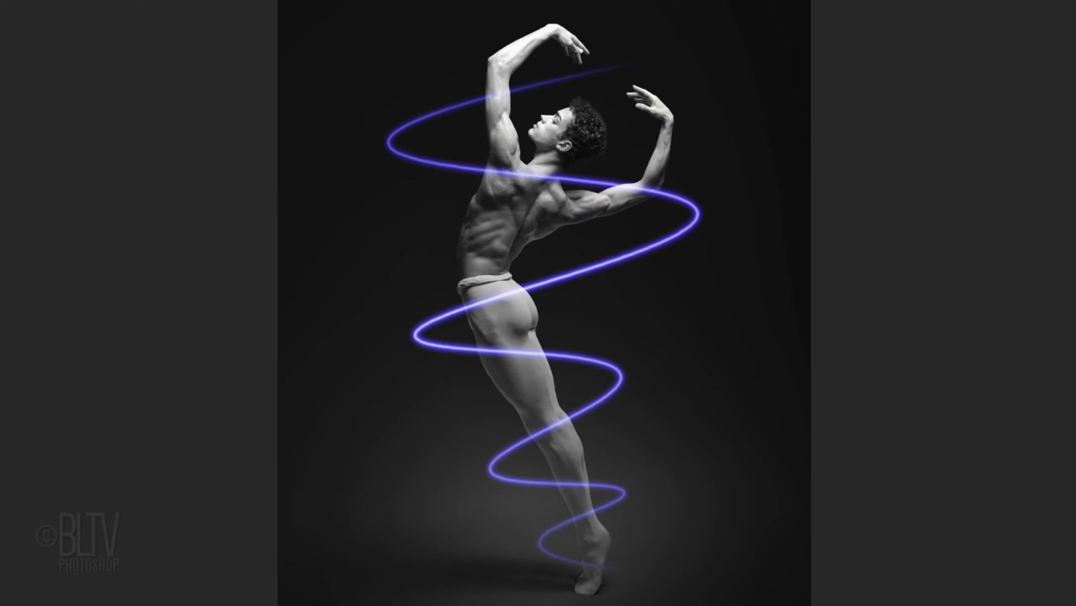
{"action": "left_click", "coordinate": [443, 441], "text": "ctrl"}
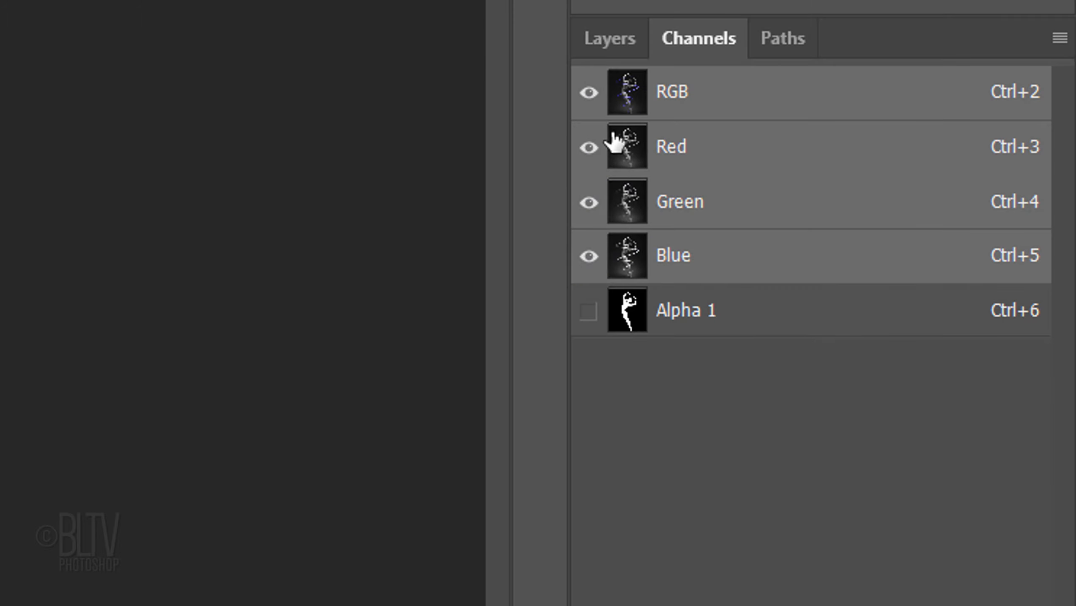
{"action": "left_click", "coordinate": [611, 41]}
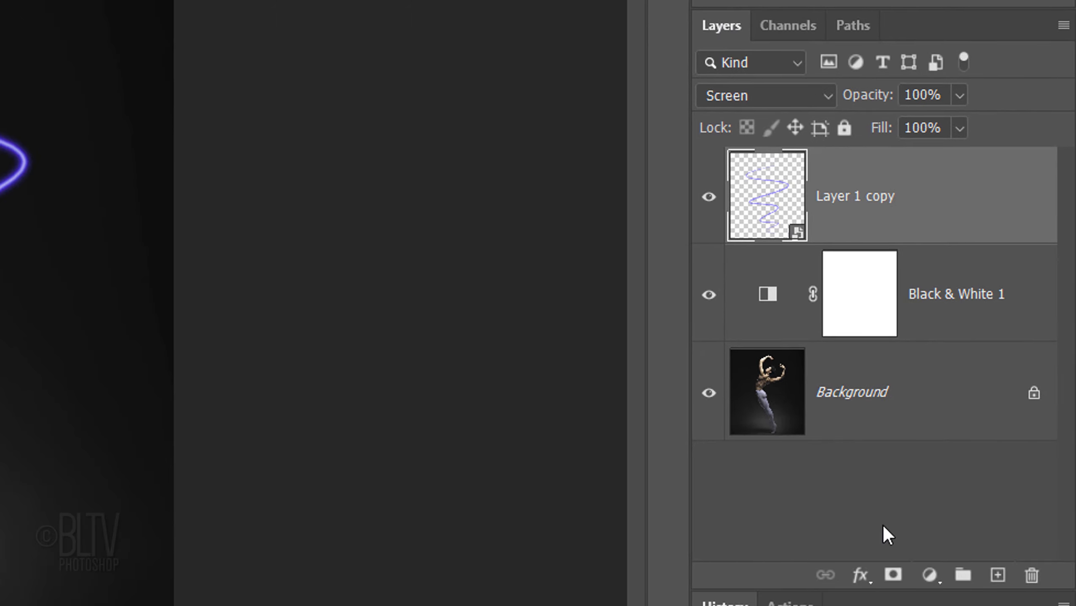
{"action": "left_click", "coordinate": [893, 576], "text": "alt"}
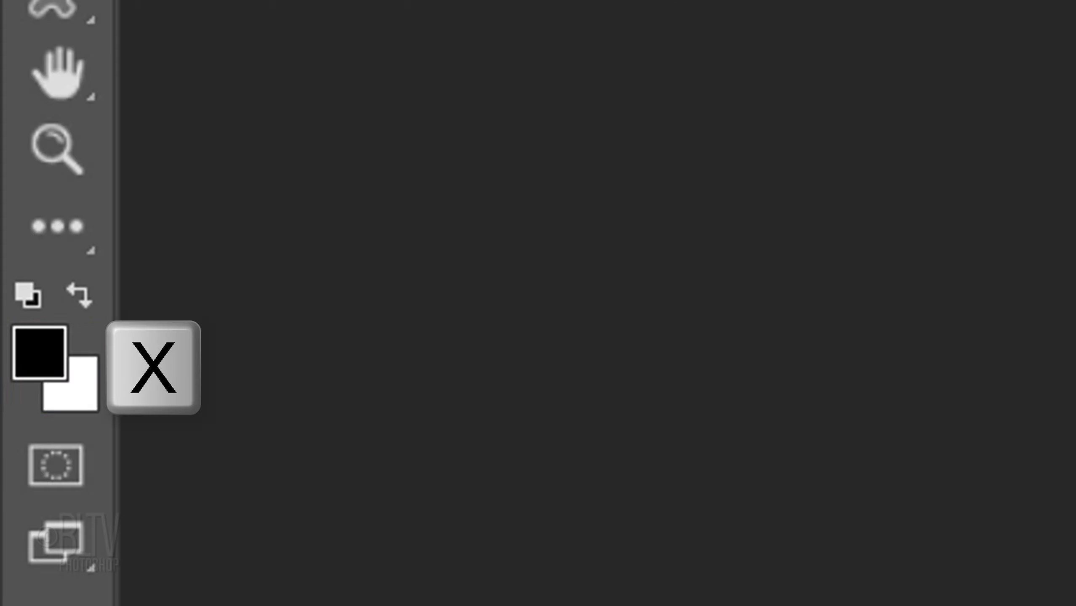
- Make white the foreground color and set up a soft Brush with a size of 43 px
{"action": "key", "text": "x"}
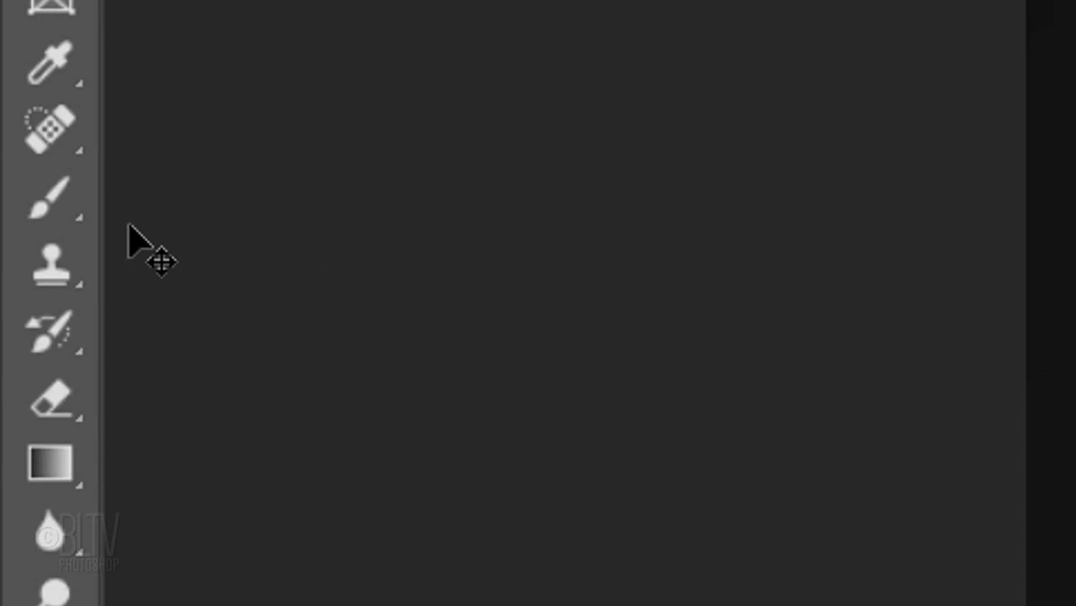
{"action": "right_click", "coordinate": [54, 196]}
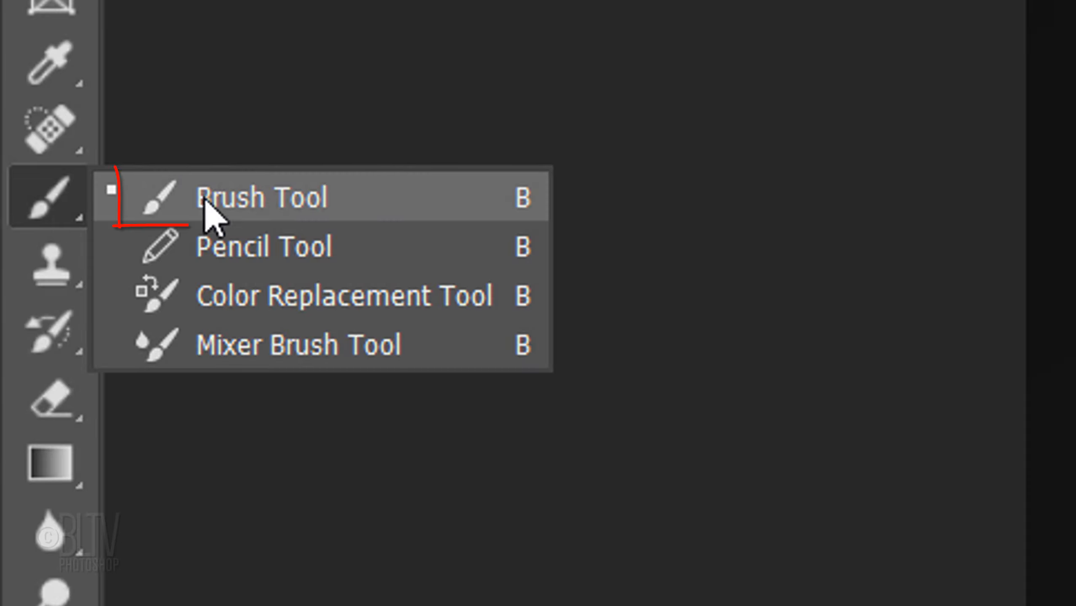
{"action": "left_click", "coordinate": [266, 203]}
{"action": "left_click", "coordinate": [214, 66]}
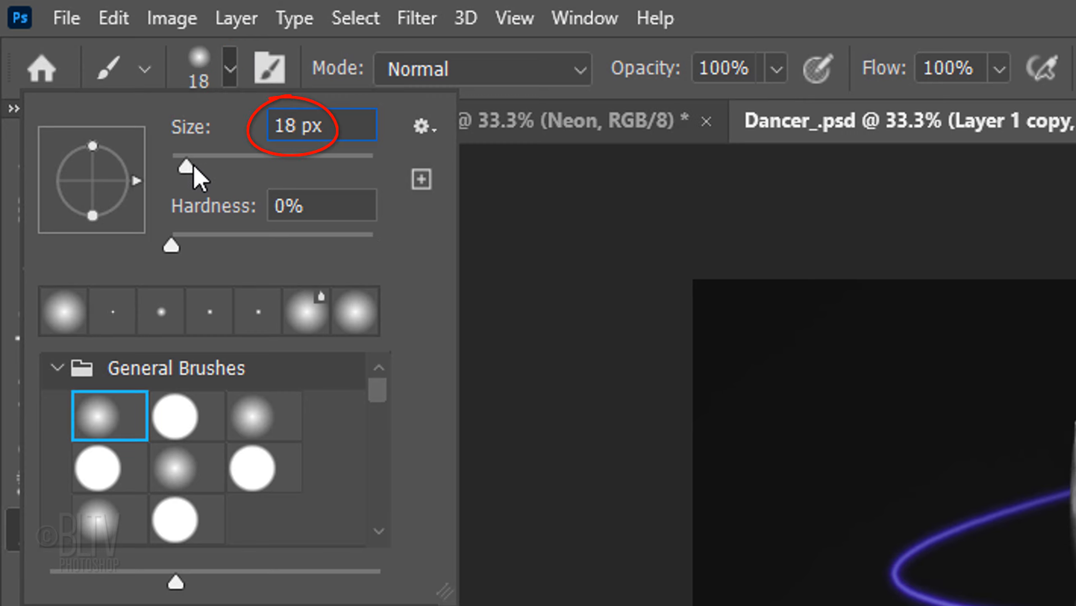
{"action": "left_click_drag", "start_coordinate": [187, 169], "coordinate": [213, 170]}
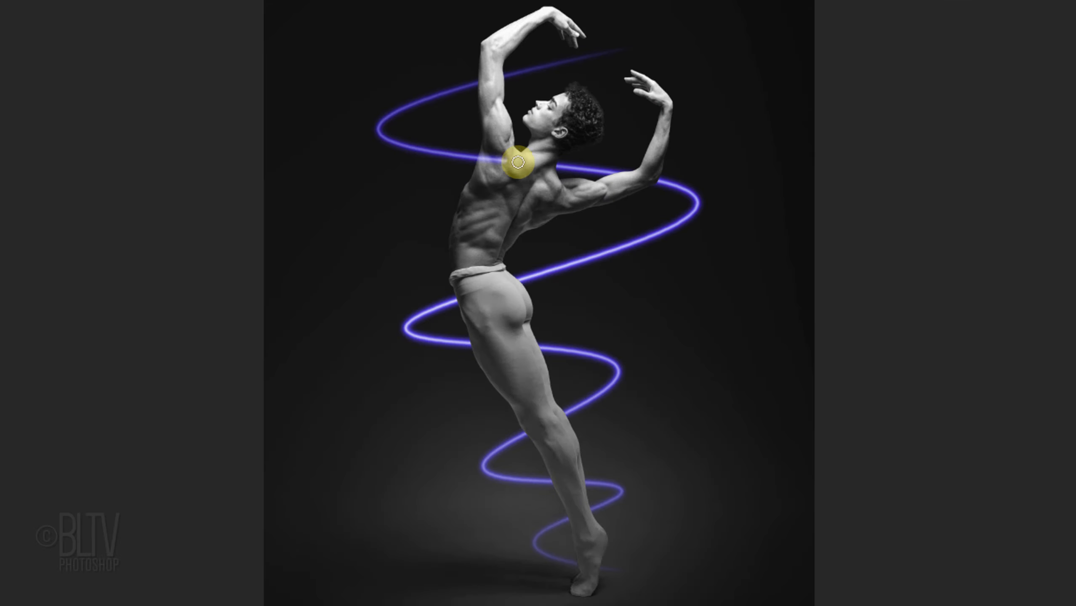
- Paint on the Layer 1 copy mask to bring the ribbon in front of the dancer's upper back, hips, knee and ankle
{"action": "left_click_drag", "start_coordinate": [518, 162], "coordinate": [578, 165]}
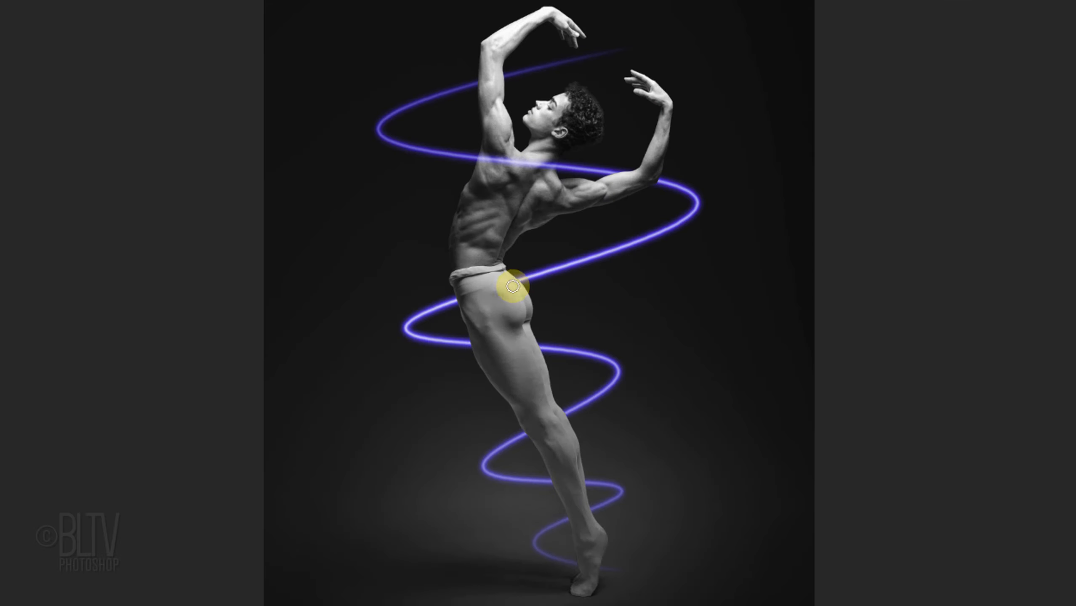
{"action": "mouse_move", "coordinate": [513, 287]}
{"action": "left_mouse_down"}
{"action": "mouse_move", "coordinate": [439, 308]}
{"action": "mouse_move", "coordinate": [534, 269]}
{"action": "mouse_move", "coordinate": [428, 305]}
{"action": "mouse_move", "coordinate": [444, 303]}
{"action": "left_mouse_up"}
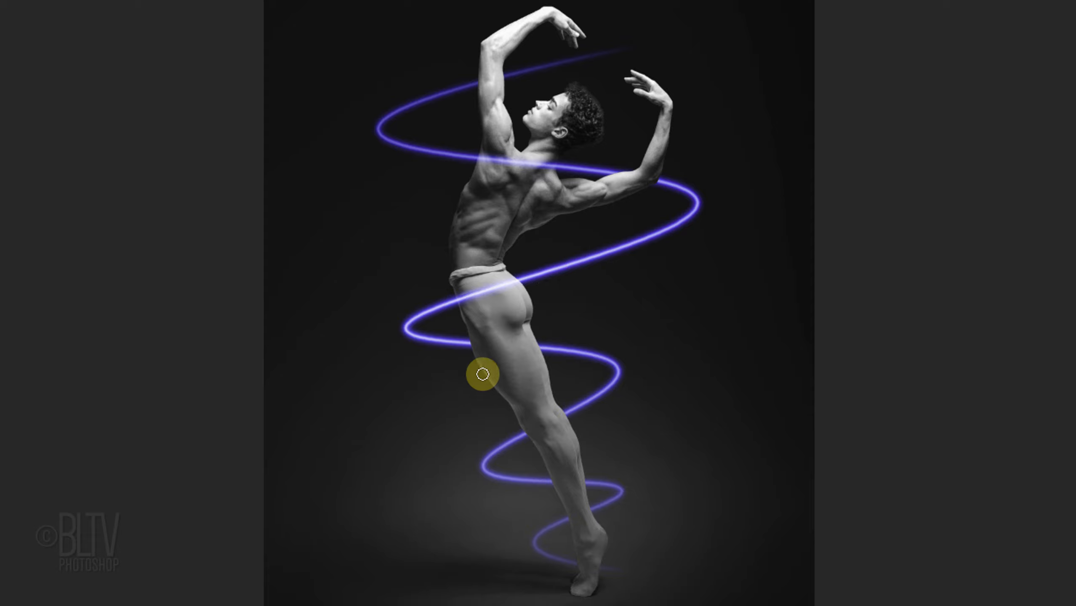
{"action": "key", "text": "x"}
{"action": "mouse_move", "coordinate": [528, 432]}
{"action": "left_mouse_down"}
{"action": "mouse_move", "coordinate": [592, 405]}
{"action": "mouse_move", "coordinate": [507, 444]}
{"action": "mouse_move", "coordinate": [576, 415]}
{"action": "left_mouse_up"}
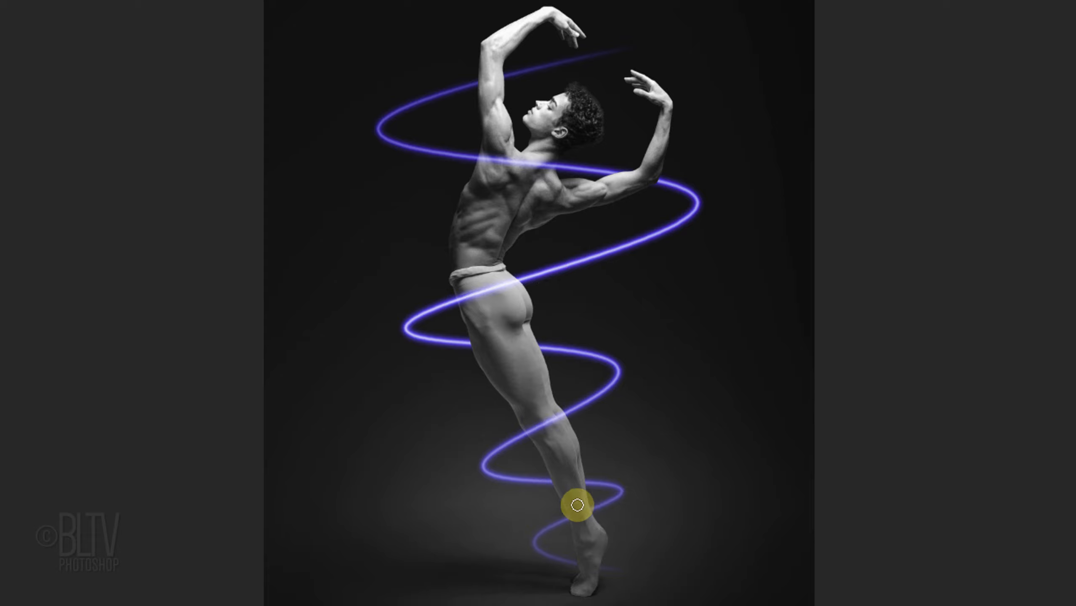
{"action": "mouse_move", "coordinate": [577, 505]}
{"action": "left_mouse_down"}
{"action": "mouse_move", "coordinate": [584, 516]}
{"action": "mouse_move", "coordinate": [530, 534]}
{"action": "left_mouse_up"}
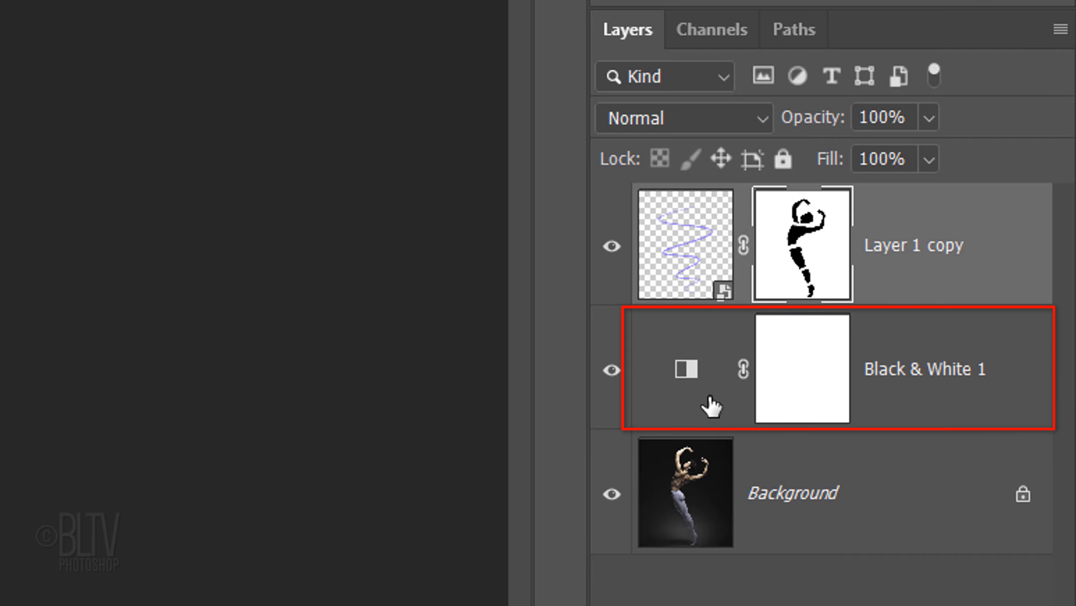
- Convert the Black & White 1 adjustment layer and the Background into one Smart Object and duplicate it
{"action": "left_click", "coordinate": [712, 407]}
{"action": "left_click", "coordinate": [698, 494], "text": "shift"}
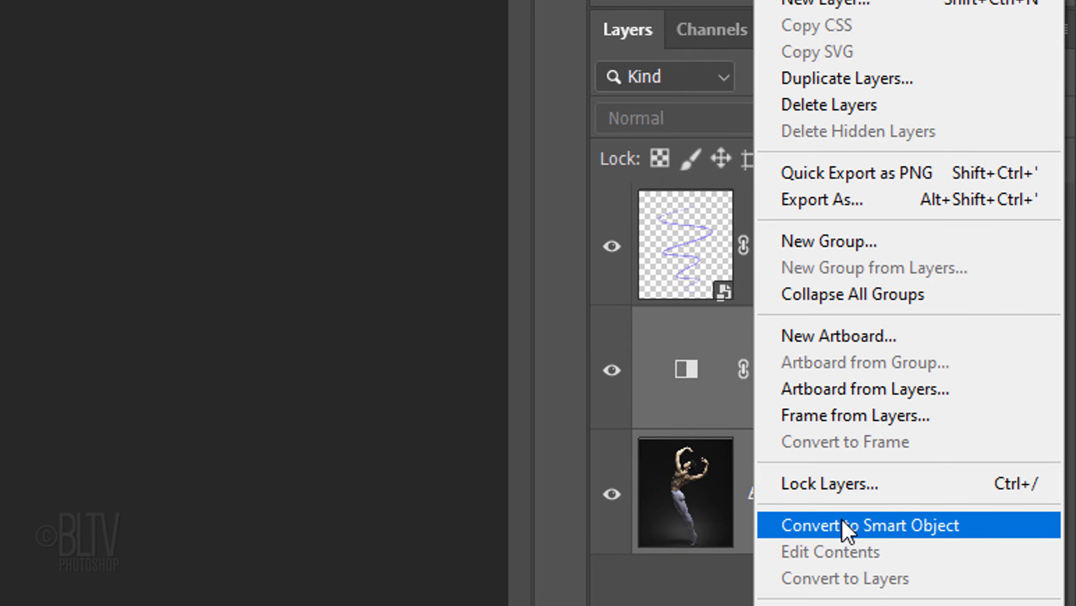
{"action": "left_click", "coordinate": [842, 523]}
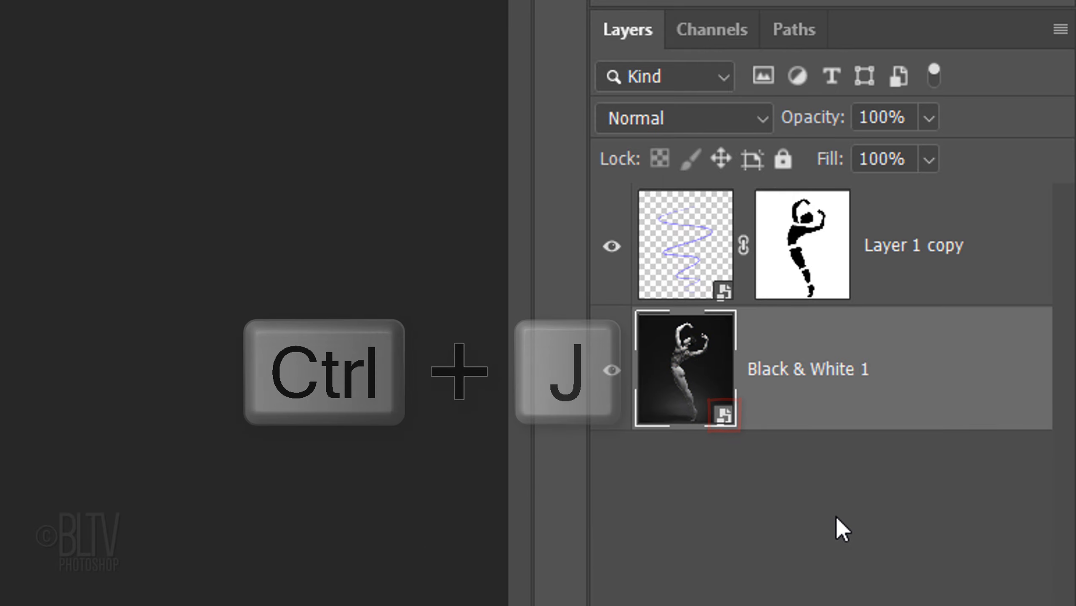
{"action": "key", "text": "ctrl+j"}
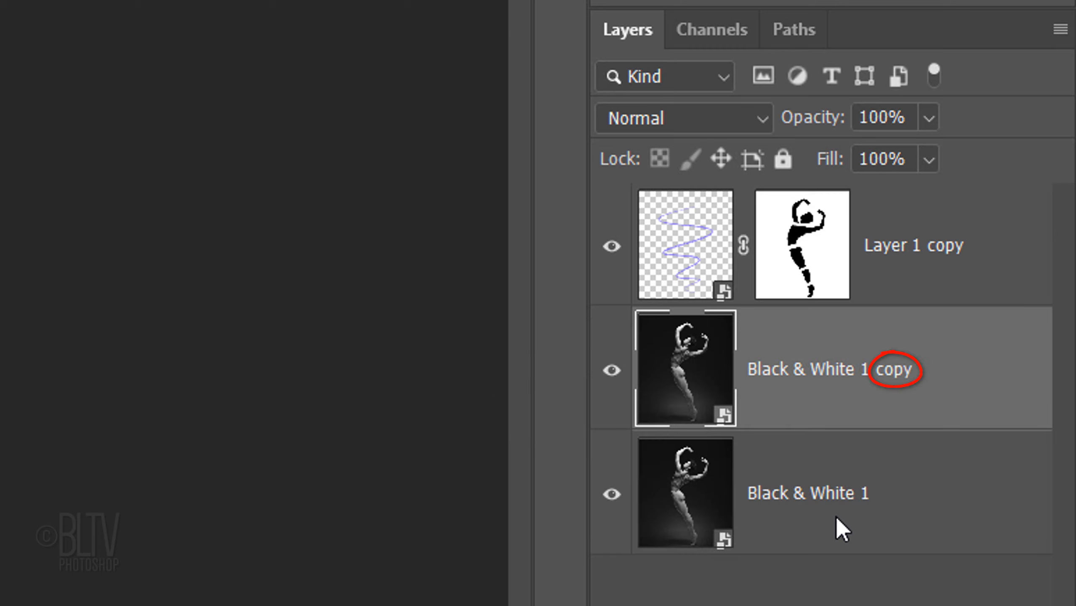
- Load the Alpha 1 channel as a selection and add a layer mask from it to Black & White 1 copy
{"action": "left_click", "coordinate": [712, 32]}
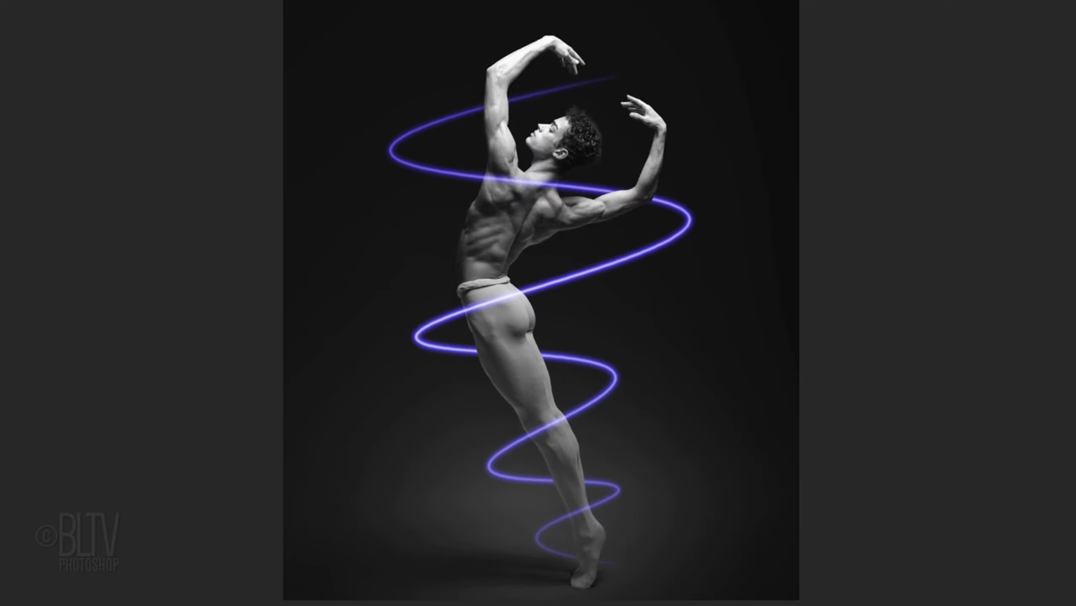
{"action": "left_click", "coordinate": [647, 297], "text": "ctrl"}
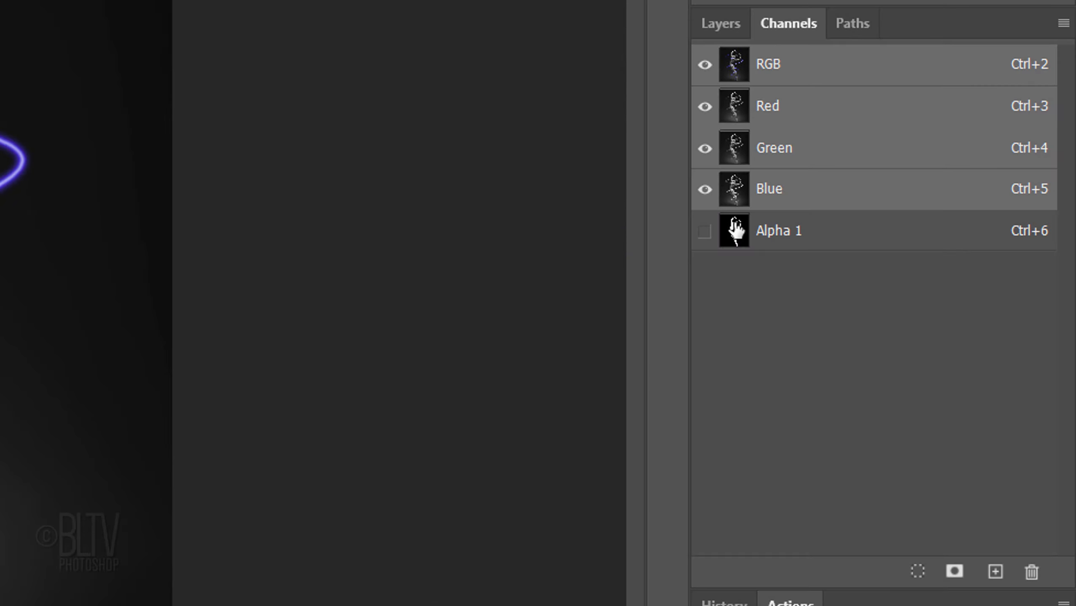
{"action": "left_click", "coordinate": [727, 26]}
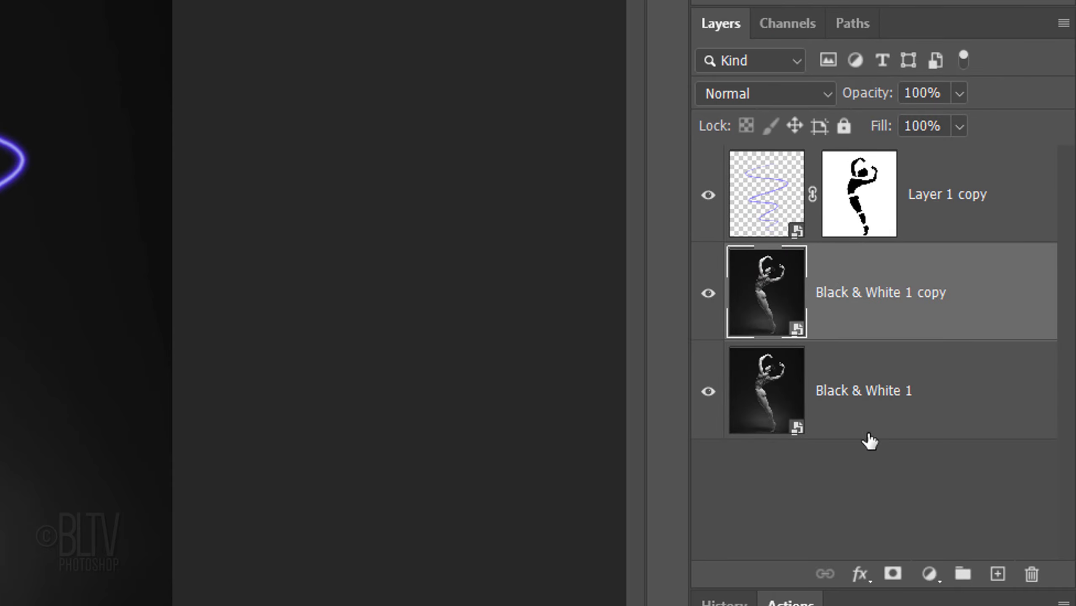
{"action": "left_click", "coordinate": [893, 576]}
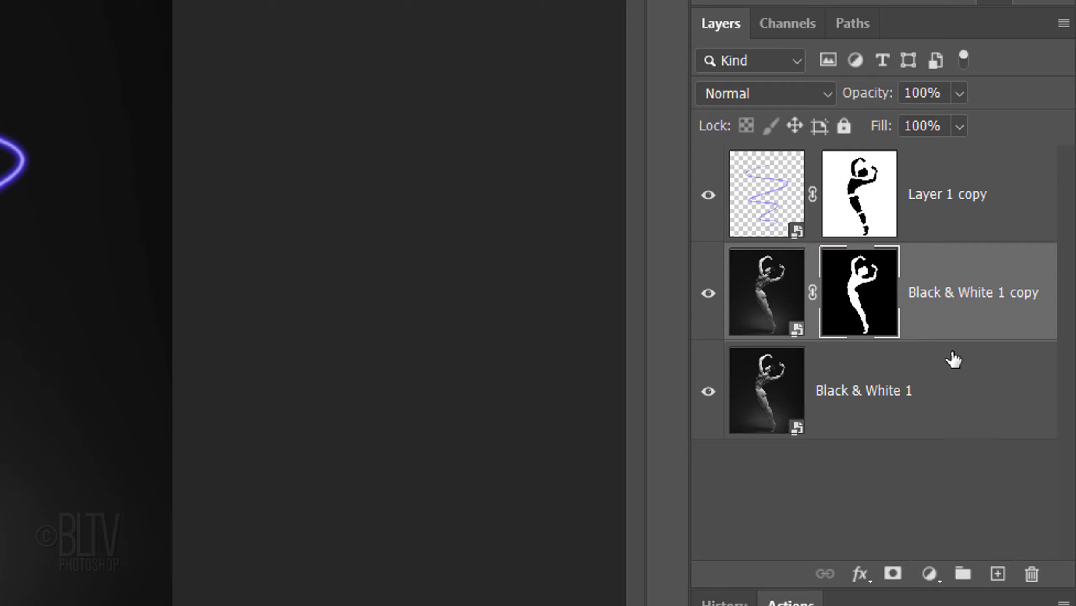
- Add a blue Inner Glow to Black & White 1 copy with Lighten blending, 50% opacity, Softer technique, Edge source and 50 px size
{"action": "left_click", "coordinate": [955, 322]}
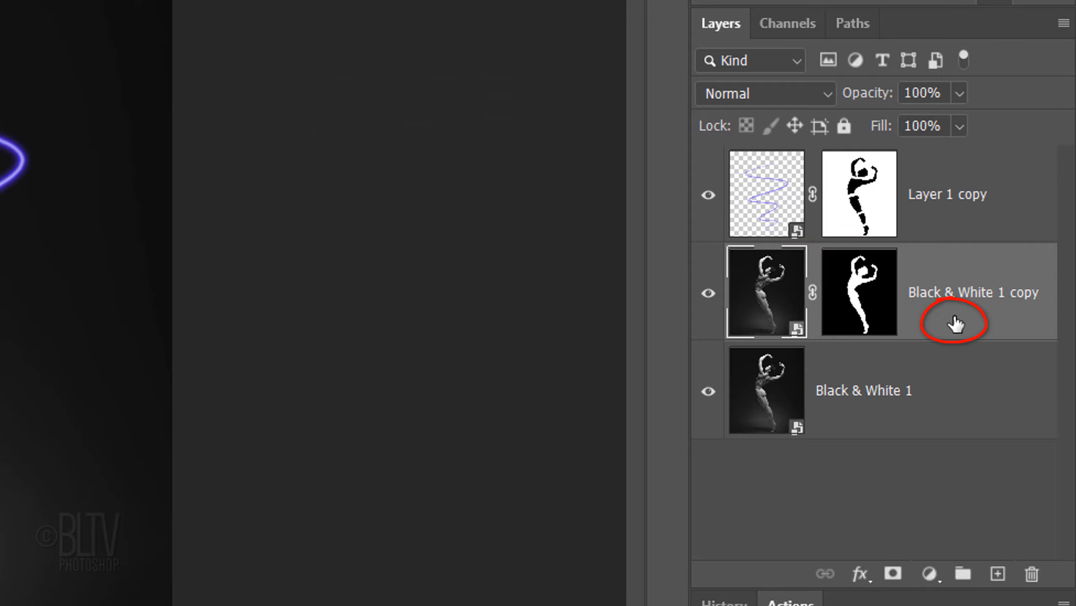
{"action": "double_click", "coordinate": [954, 322]}
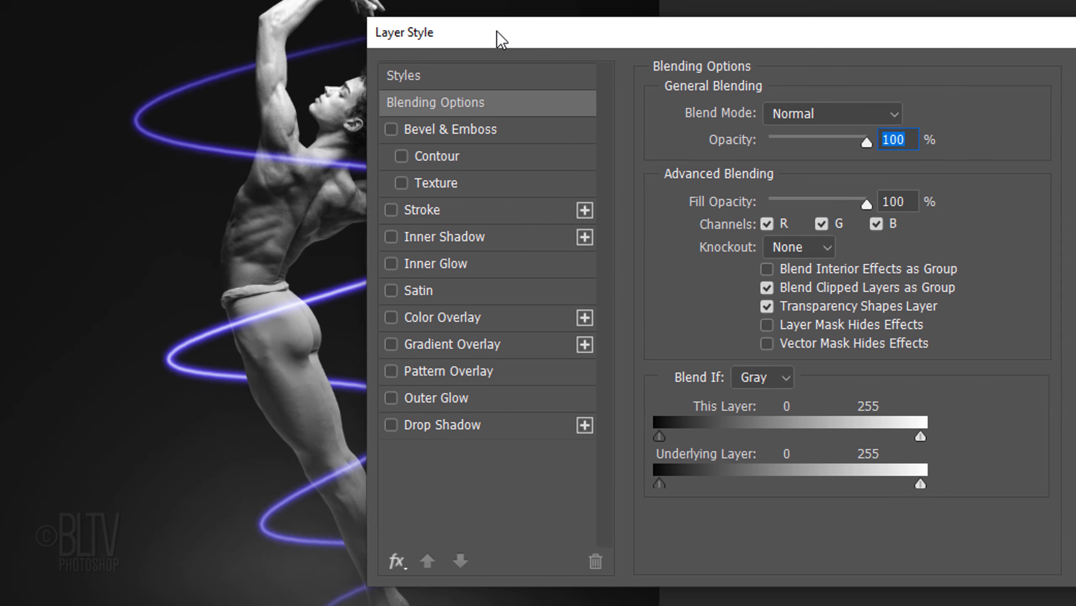
{"action": "left_click", "coordinate": [424, 265]}
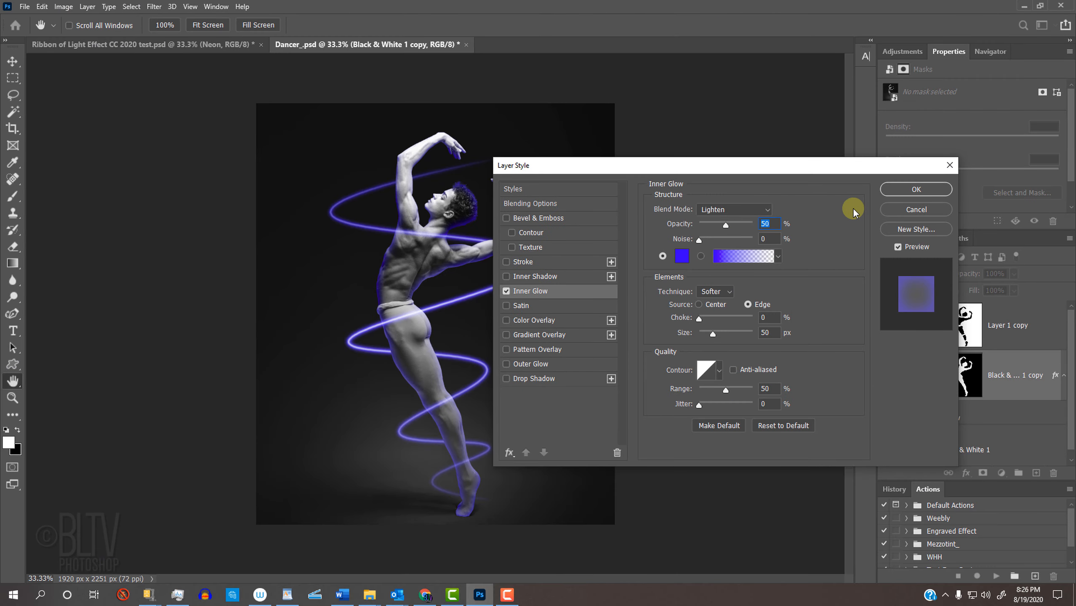
{"action": "left_click", "coordinate": [907, 188]}
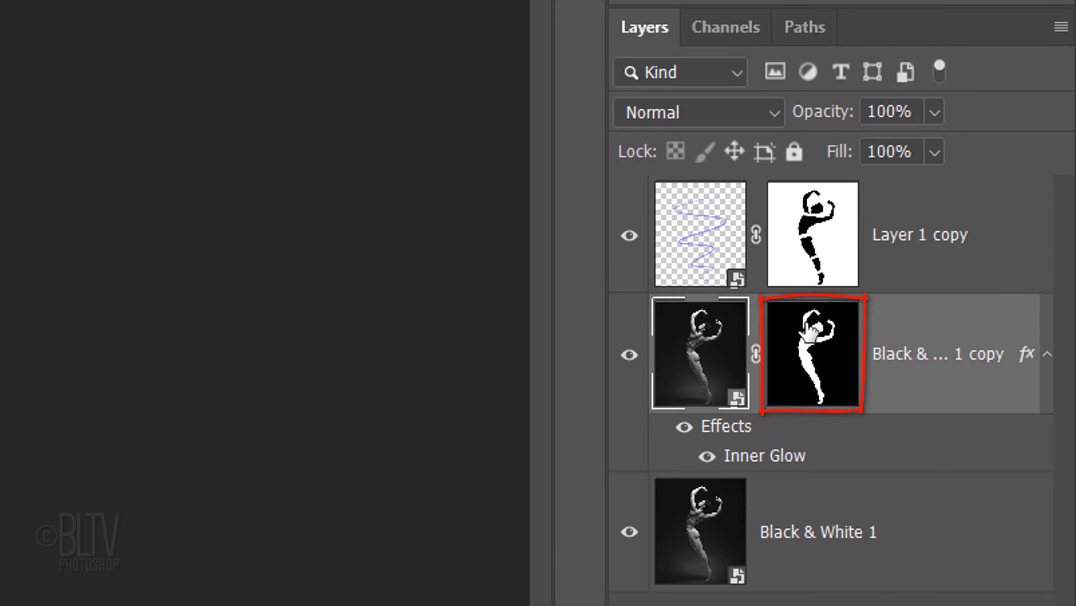
- Target the mask of Black & White 1 copy, make black the foreground color and set the brush opacity to 50%
{"action": "left_click", "coordinate": [815, 335]}
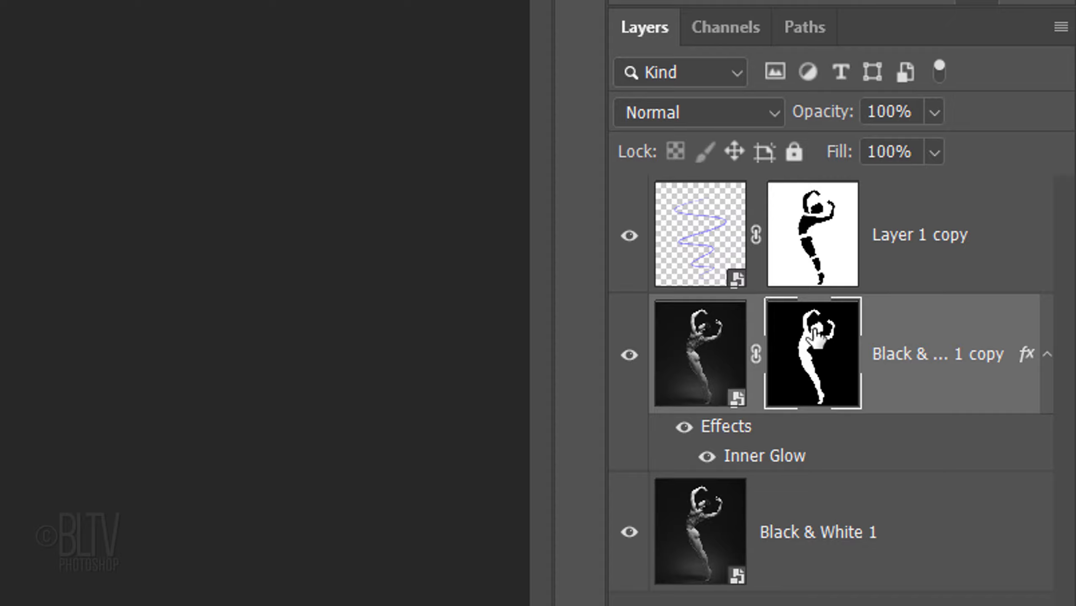
{"action": "key", "text": "x"}
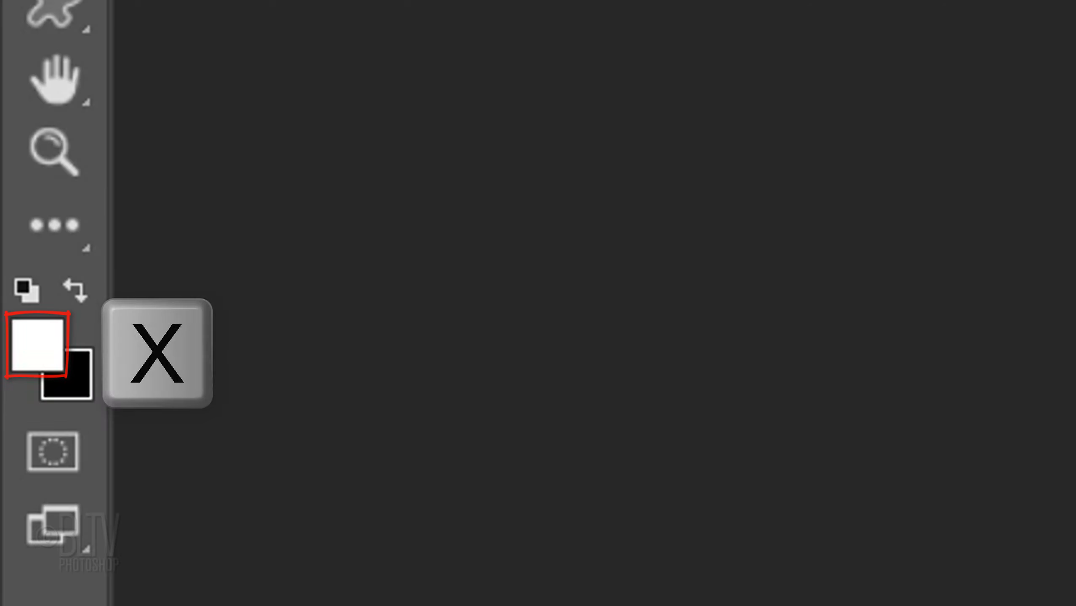
{"action": "key", "text": "x"}
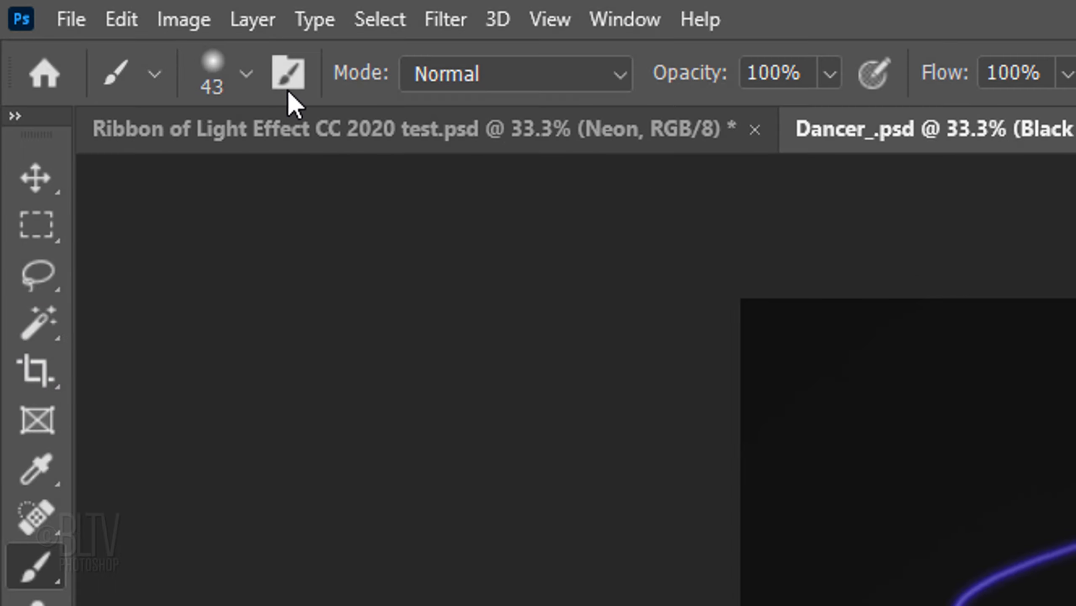
{"action": "left_click", "coordinate": [246, 72]}
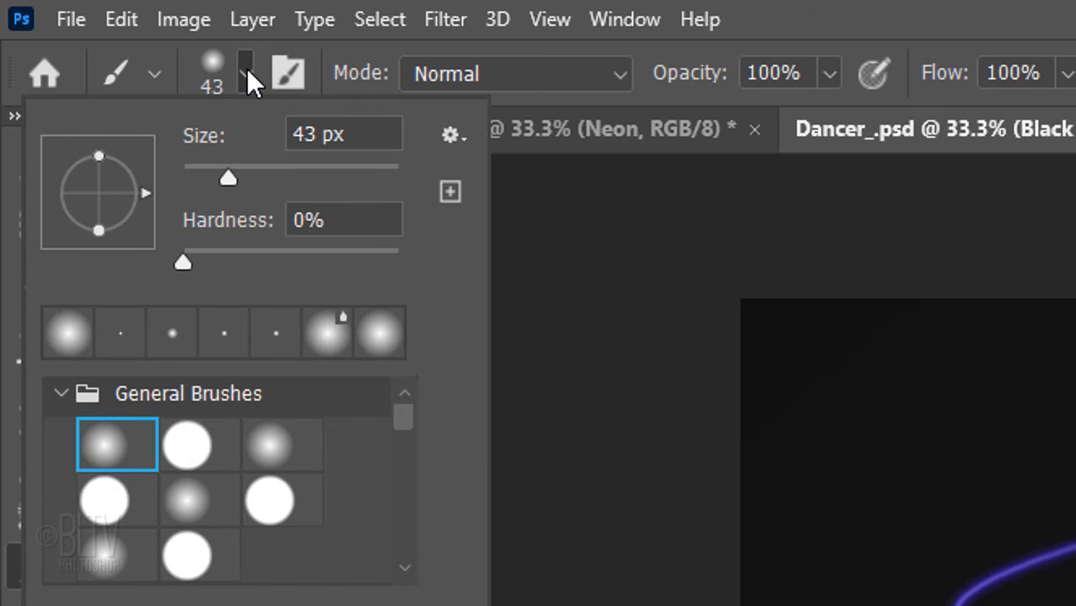
{"action": "left_click", "coordinate": [246, 73]}
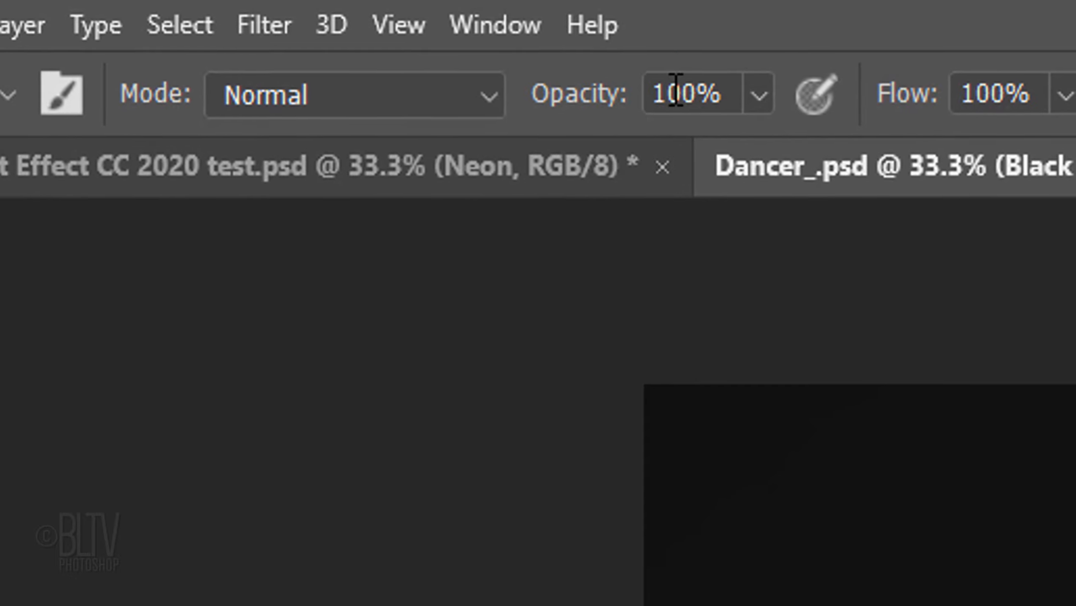
{"action": "double_click", "coordinate": [752, 75]}
{"action": "type", "text": "50"}
{"action": "key", "text": "Return"}
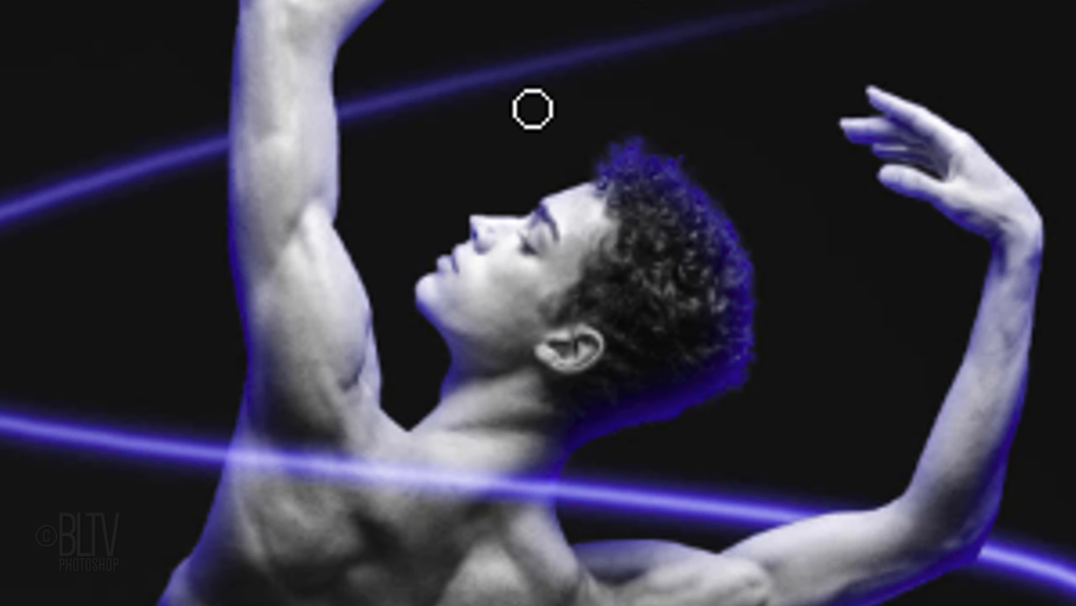
- Adjust the brush size and partly paint out the blue glow around the dancer's head on the mask
{"action": "key", "text": "Caps_Lock"}
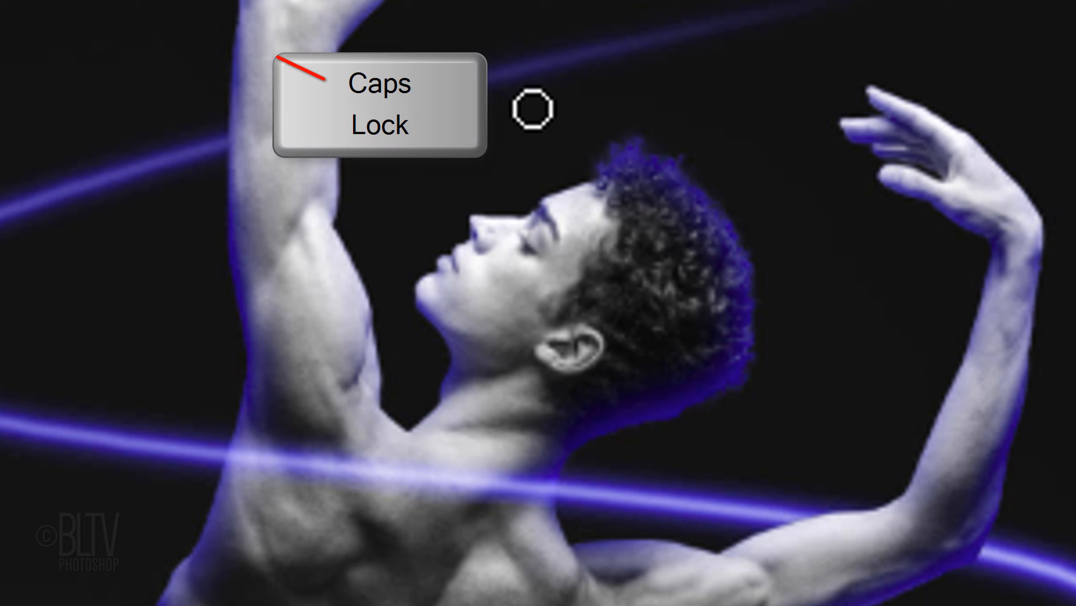
{"action": "key", "text": "bracketleft"}
{"action": "key", "text": "bracketright"}
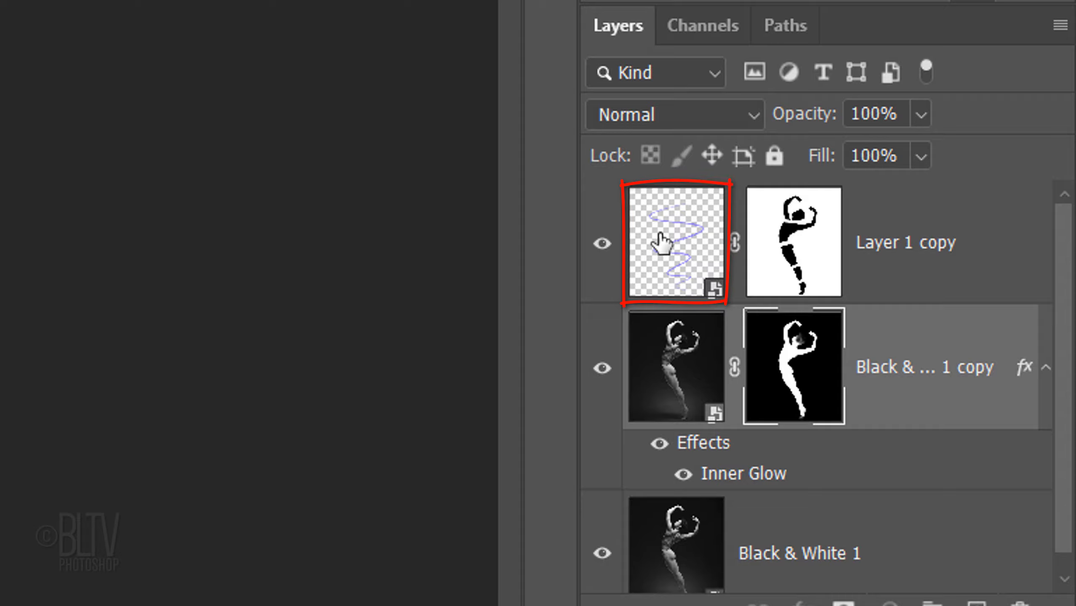
- Make the ribbon image of Layer 1 copy active instead of its mask
{"action": "left_click", "coordinate": [661, 242]}
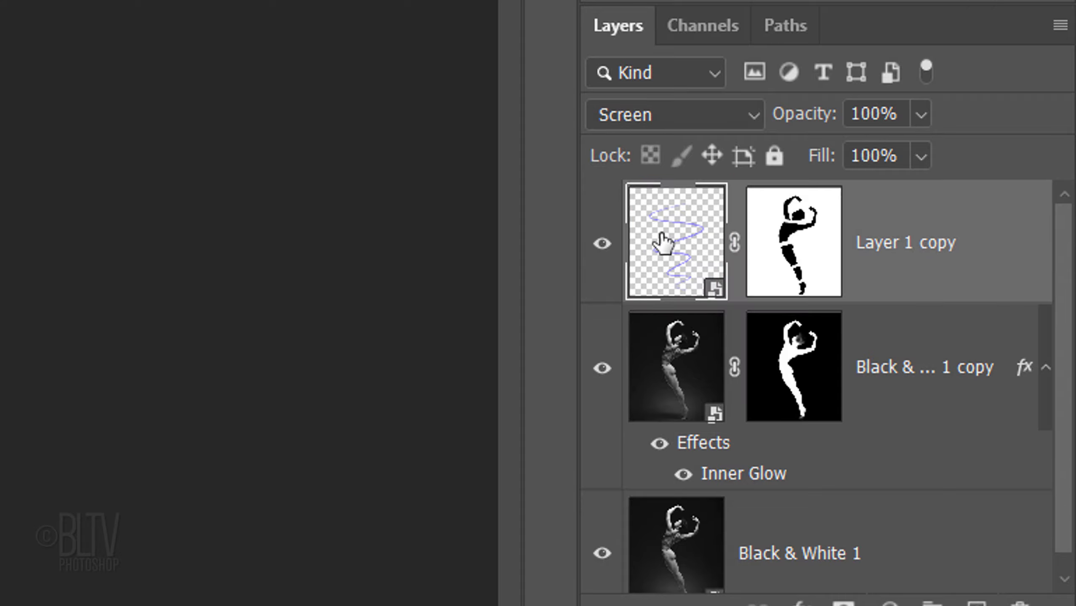